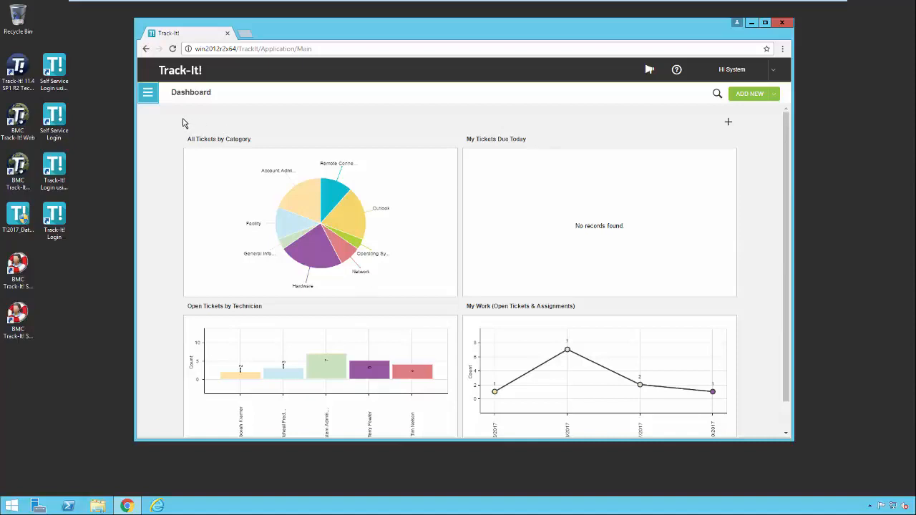
Open the Assign Forms to Groups settings under Form Definitions and check the available Ticket forms for the SYSTEM ADMINISTRATION group
left_click(148, 93)
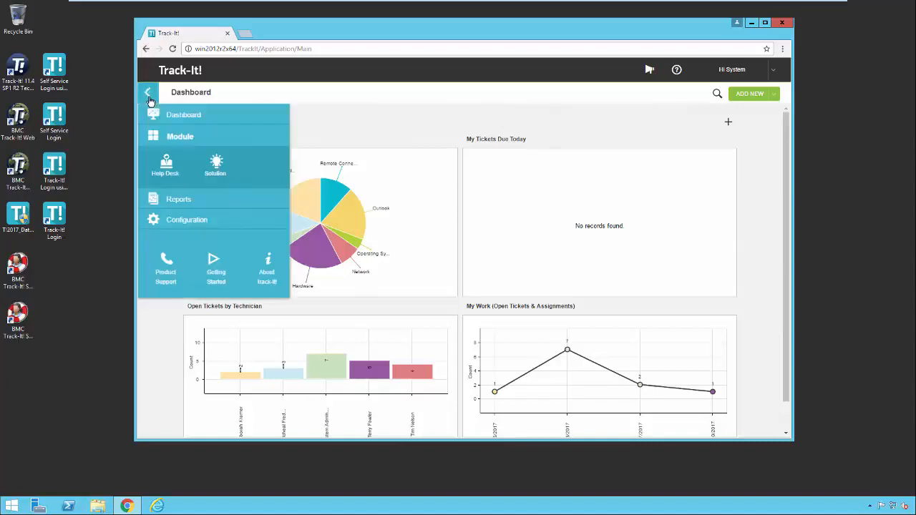
left_click(176, 219)
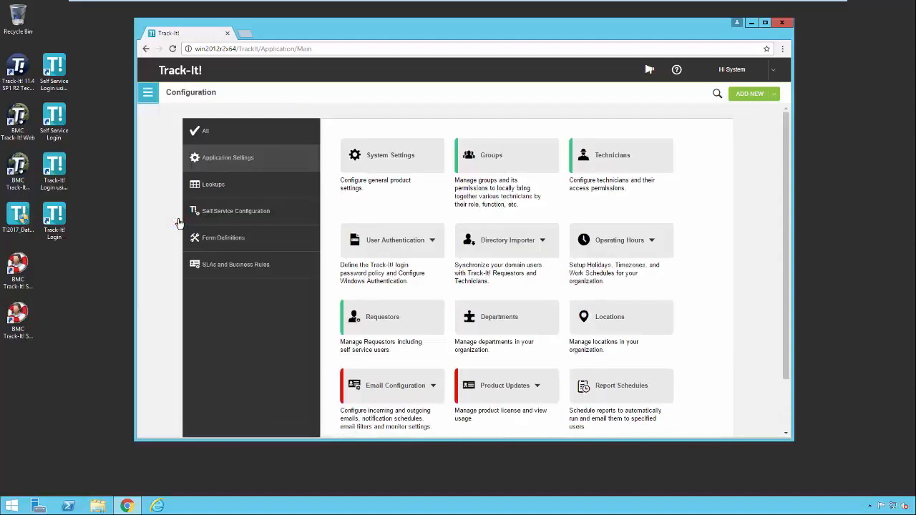
left_click(265, 243)
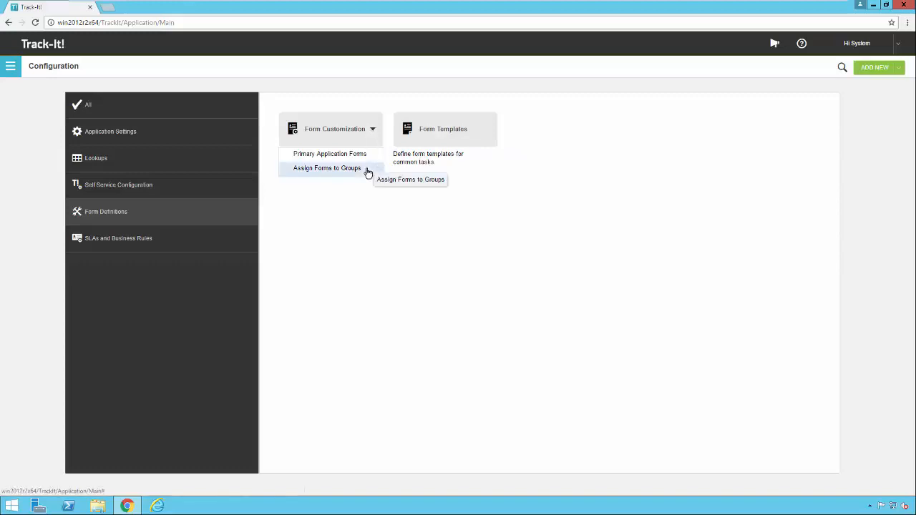
left_click(364, 171)
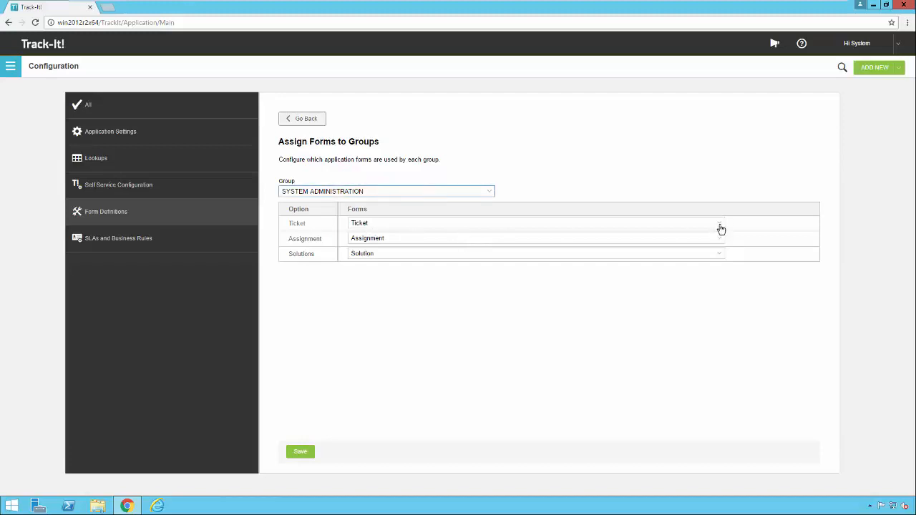
left_click(719, 225)
left_click(719, 225)
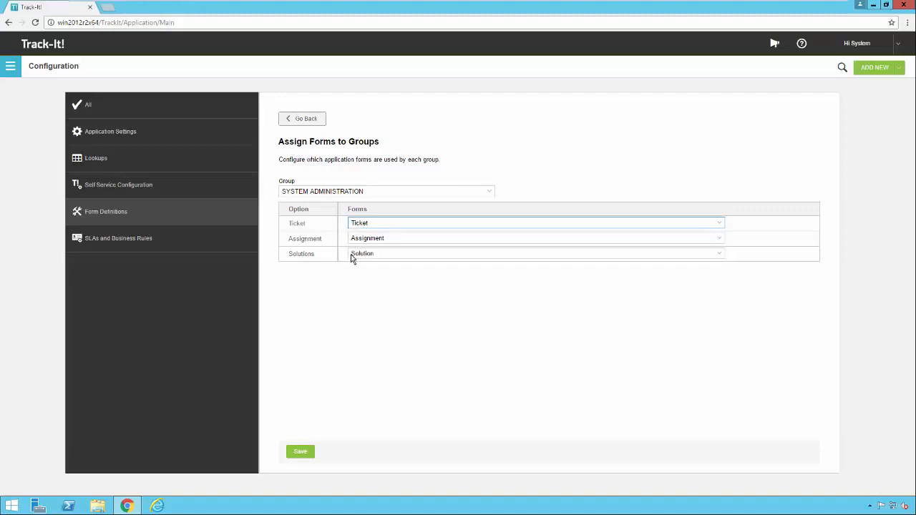
left_click(303, 121)
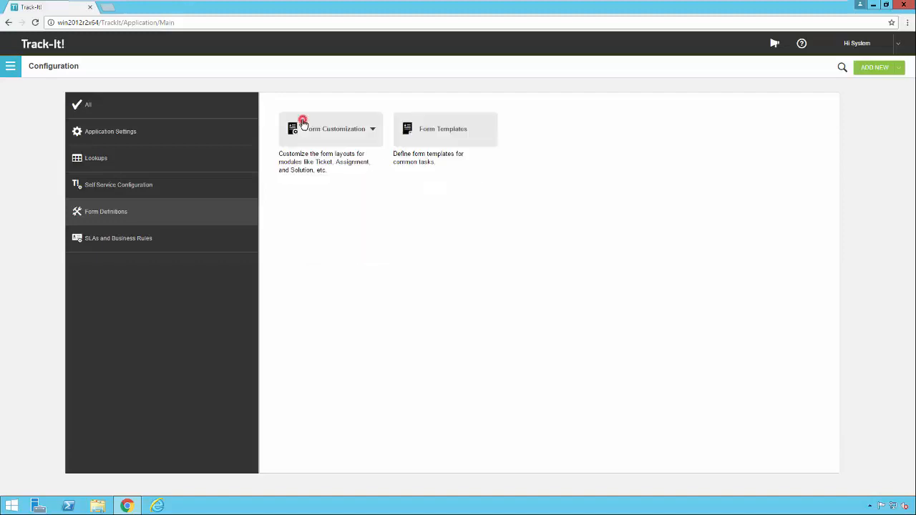
Open the list of Primary Application Forms under Form Customization and select the Assignment form
left_click(372, 132)
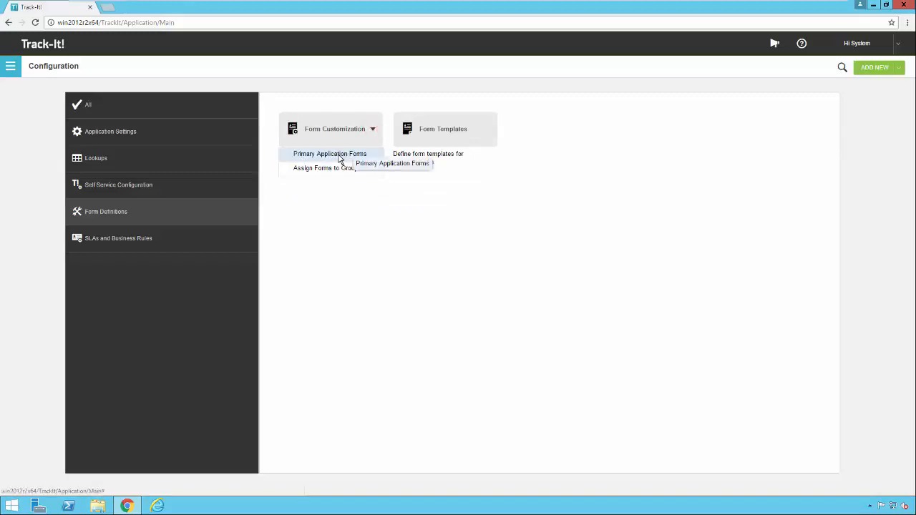
left_click(340, 156)
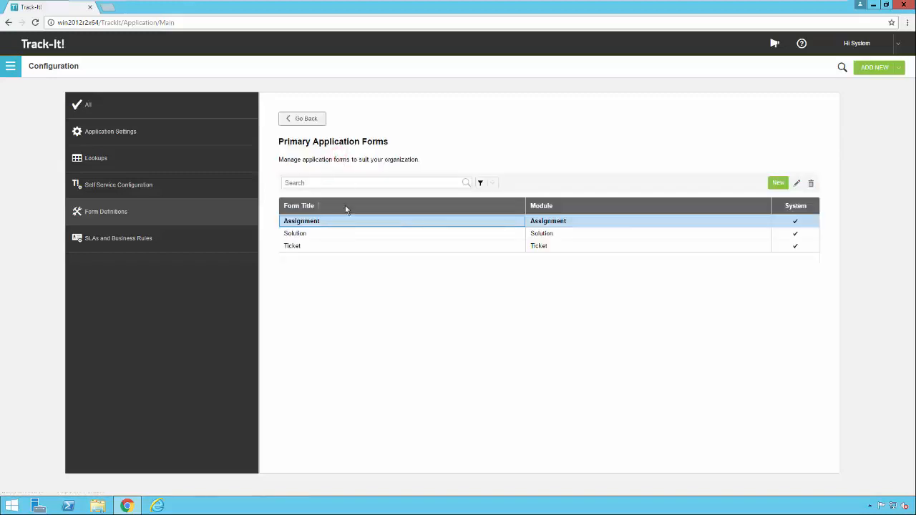
left_click(332, 227)
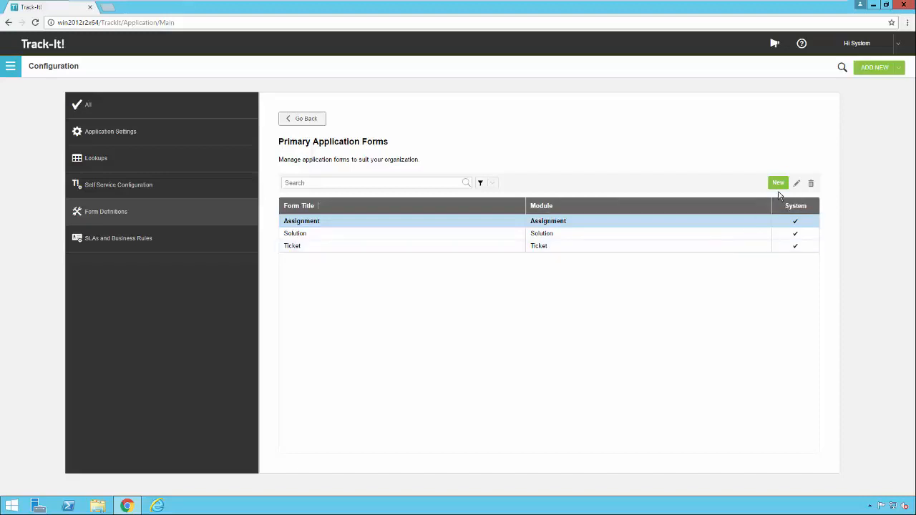
Create a new form for the Ticket module, copied from the Ticket form and titled "New Ticket Form"
left_click(779, 185)
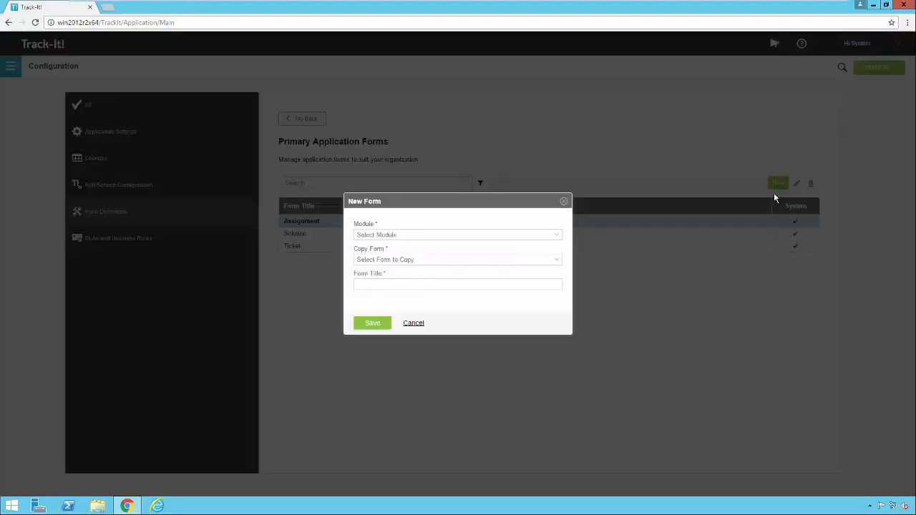
left_click(555, 236)
left_click(391, 247)
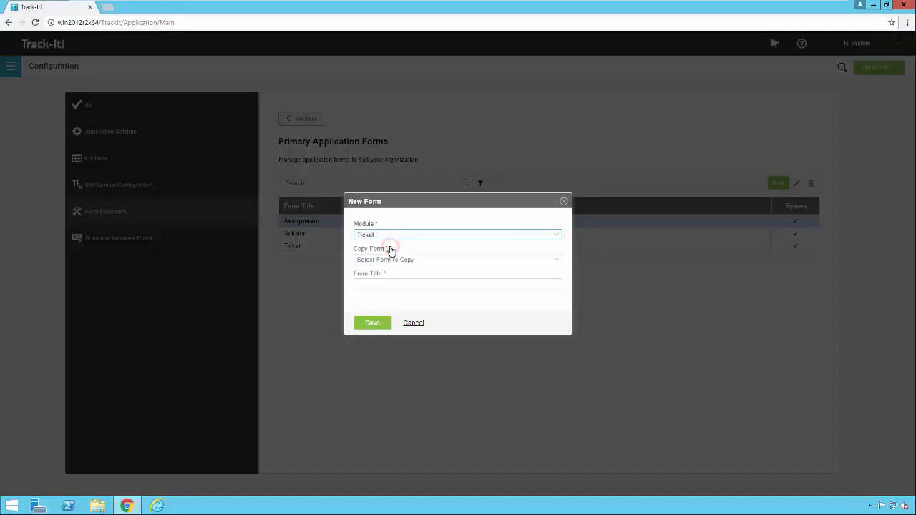
left_click(378, 259)
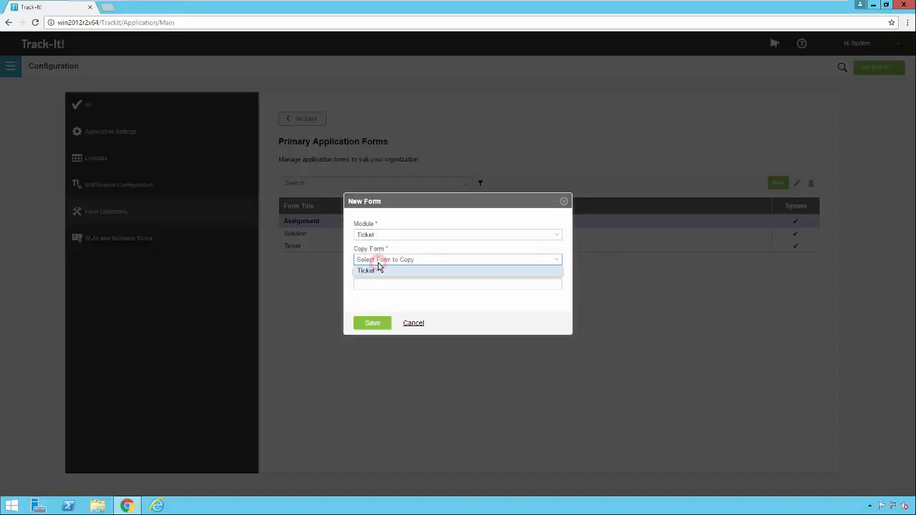
left_click(367, 273)
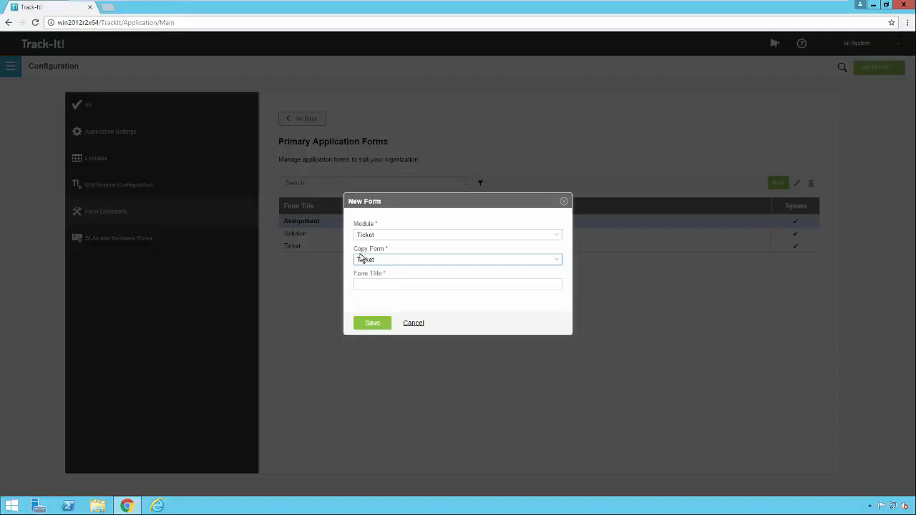
left_click(363, 282)
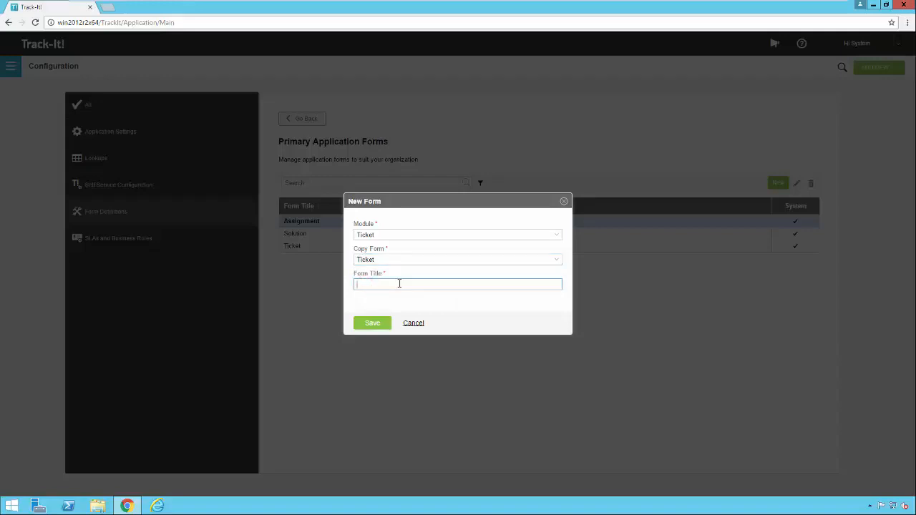
type("New Ticket Form")
left_click(375, 324)
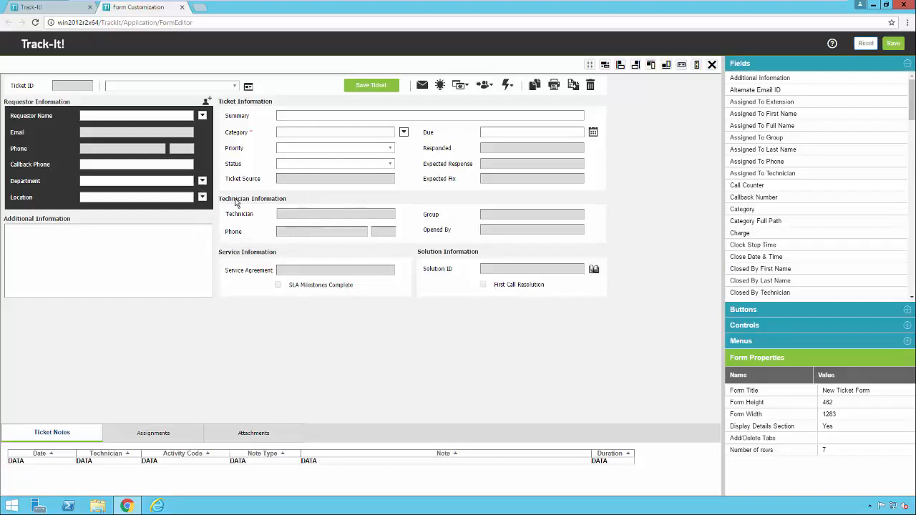
Shorten the Summary field and shift it to the right within the Ticket Information section
left_click(306, 117)
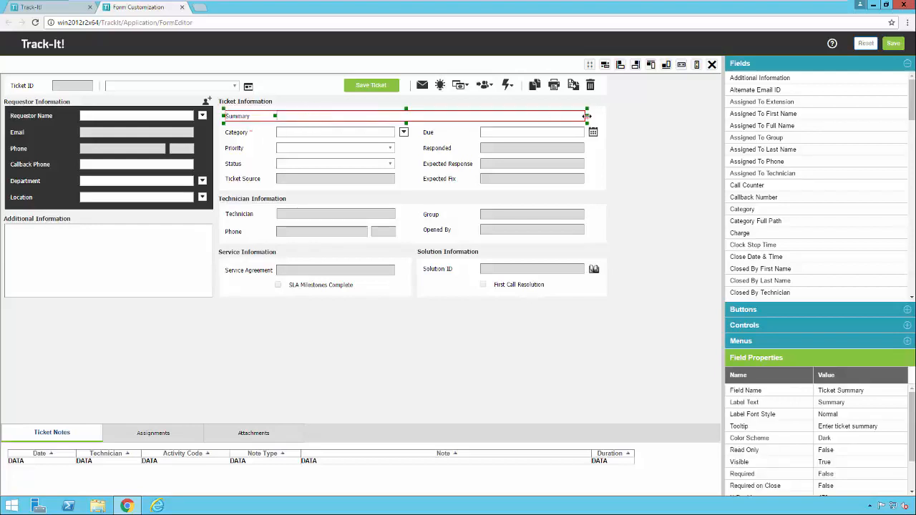
left_click_drag(587, 116, 545, 122)
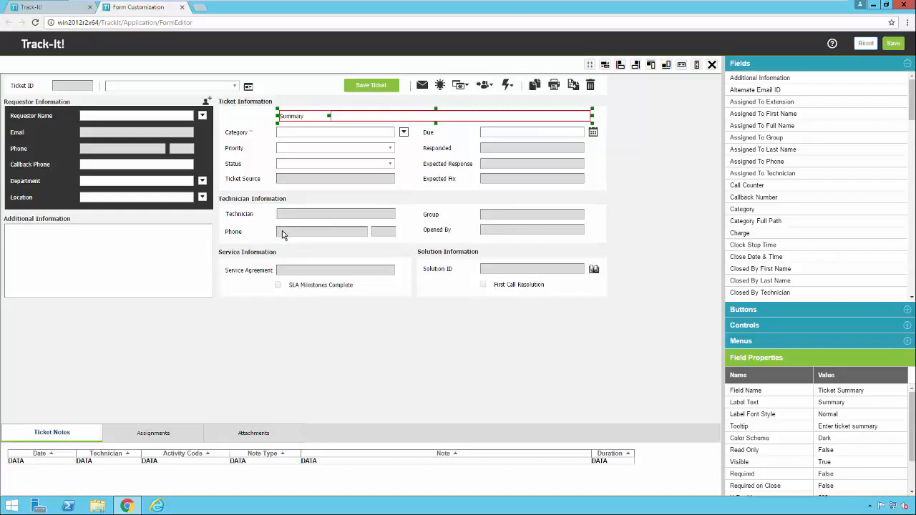
Delete the Opened By field and the light fieldset behind the Technician Information fields
left_click(496, 234)
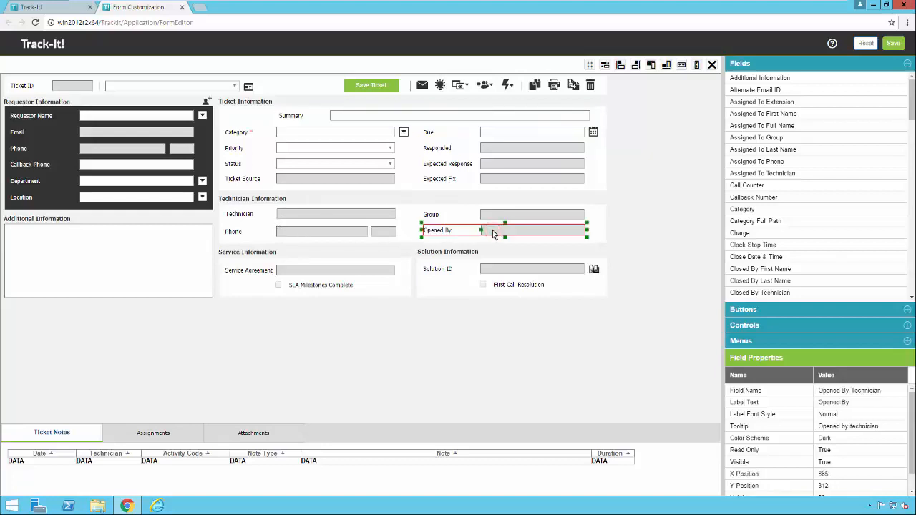
left_click(711, 66)
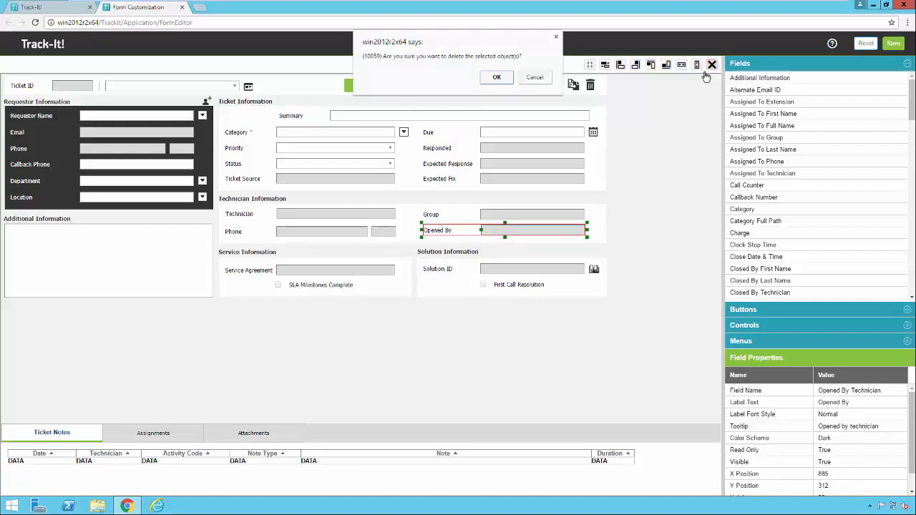
left_click(488, 81)
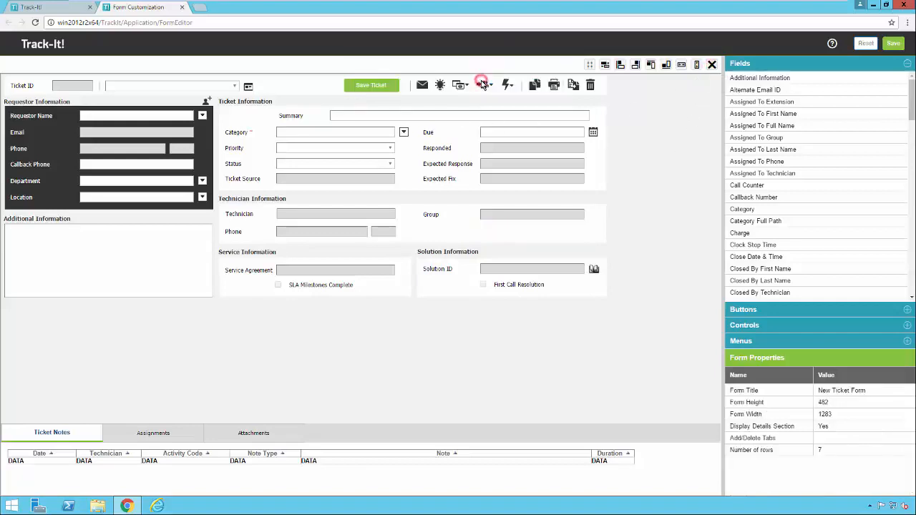
left_click(451, 232)
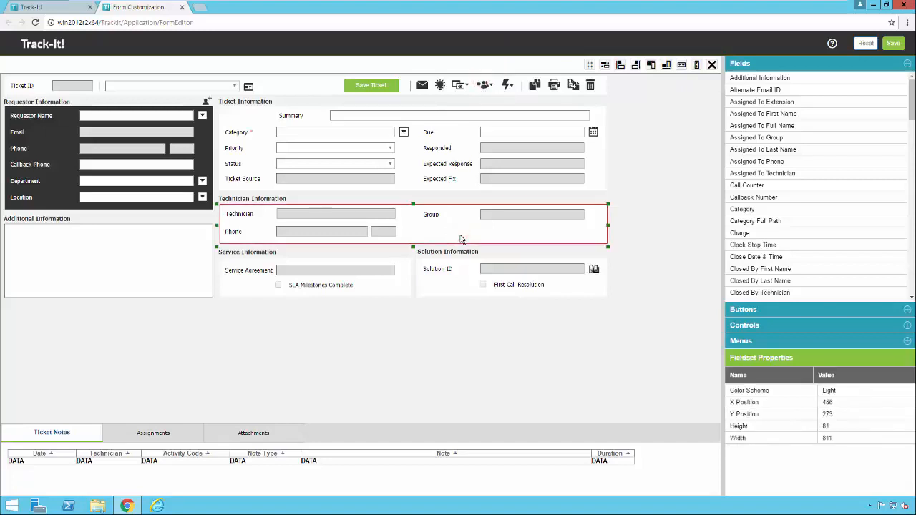
left_click(713, 65)
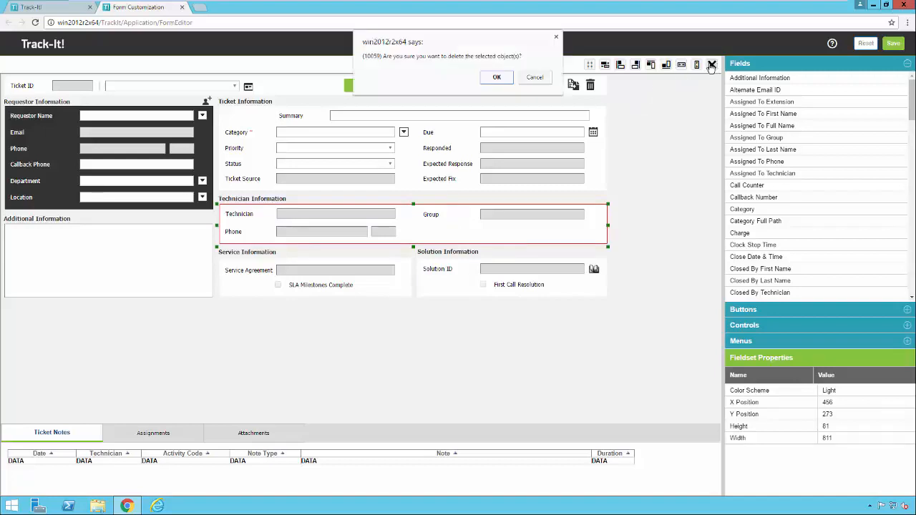
left_click(485, 82)
Extend the Service Information fieldset downward to a height of about 235 and stretch the Additional Information field down to a similar level
left_click(245, 297)
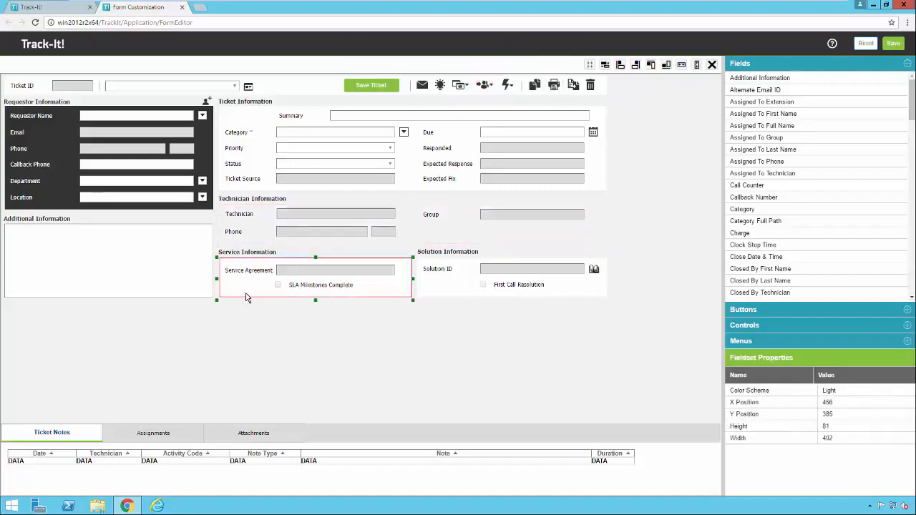
left_click_drag(315, 301, 315, 375)
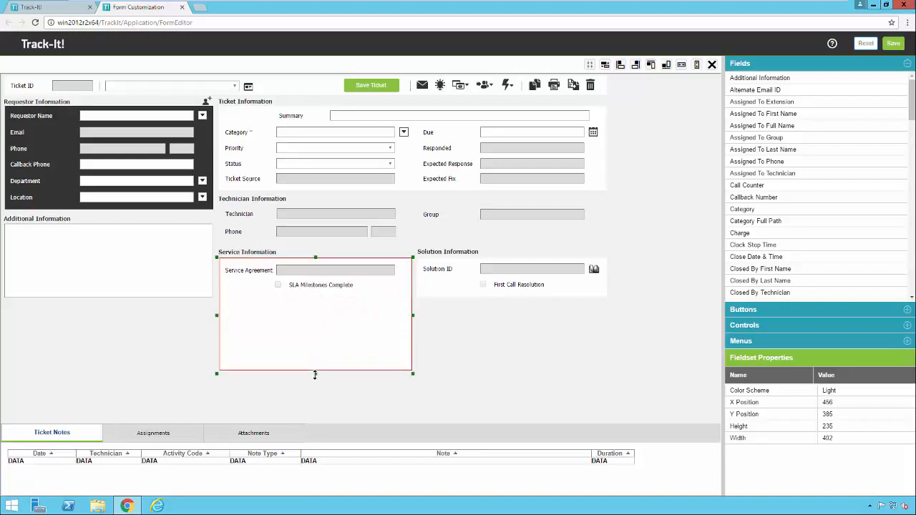
left_click(147, 295)
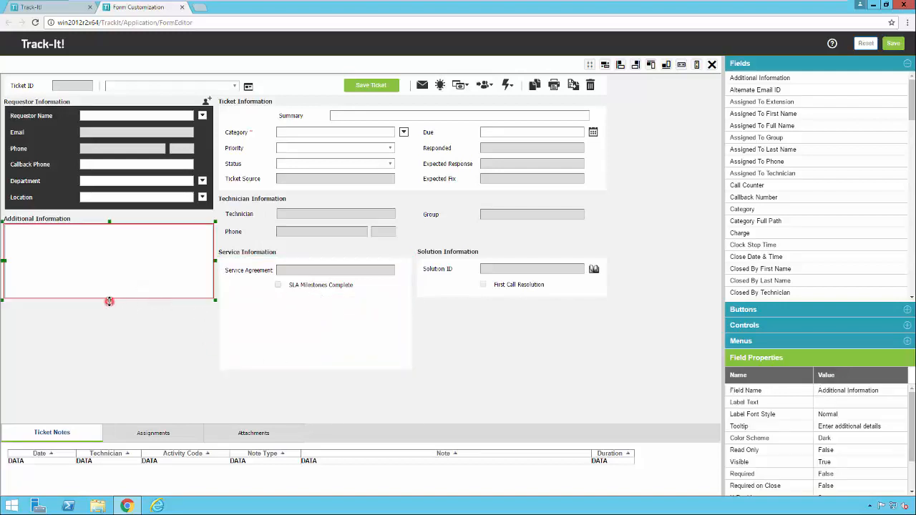
left_click_drag(110, 300, 110, 365)
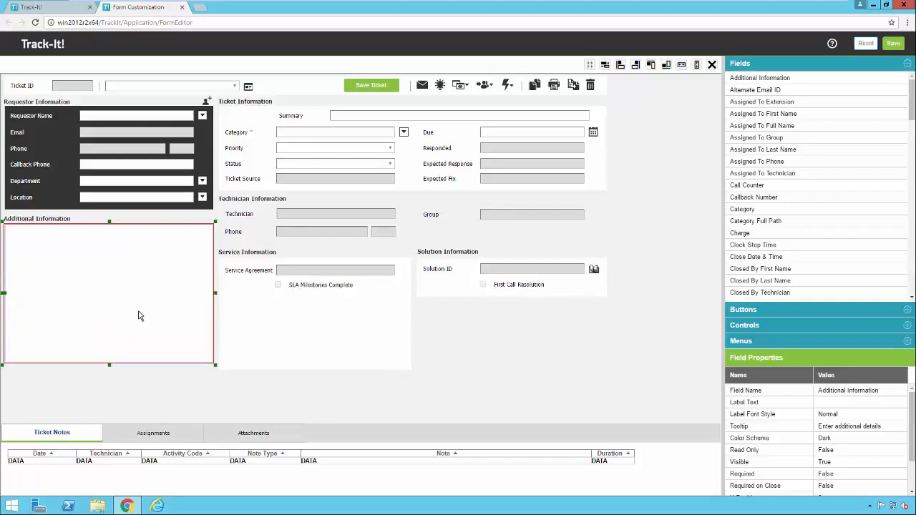
Add the Assigned To Full Name field below SLA Milestones Complete at about X 500, Y 465, widening the field and its label area
left_click(205, 149)
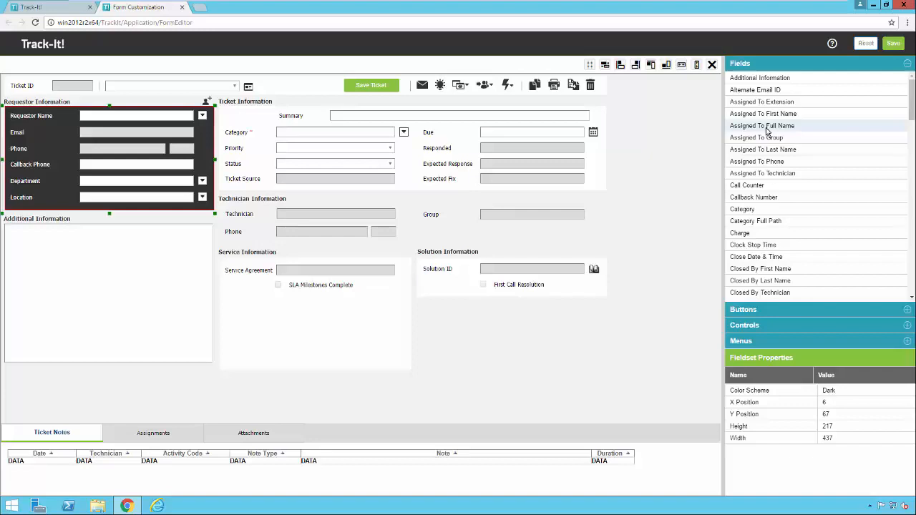
left_click_drag(766, 129, 241, 304)
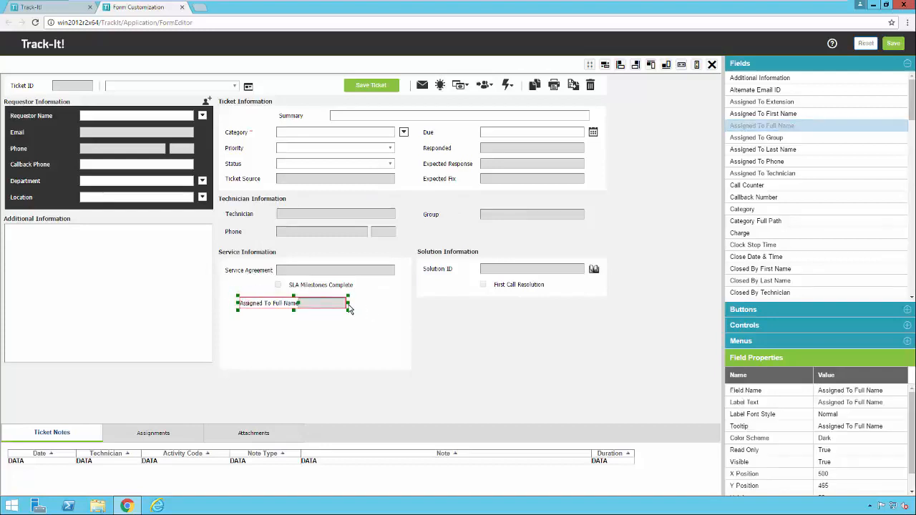
left_click_drag(348, 304, 398, 309)
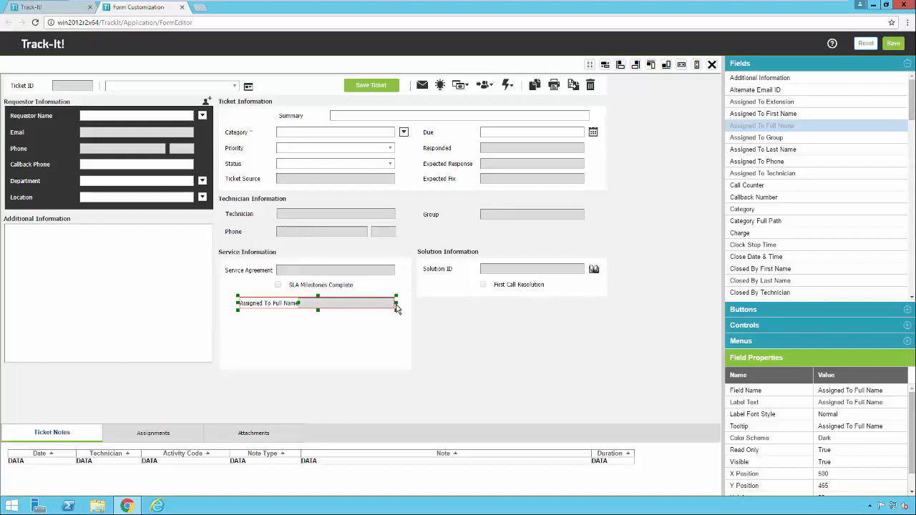
left_click_drag(299, 302, 309, 303)
Change the added field's label text to "Full Name" and shrink the label area to fit the shorter text
left_click(847, 404)
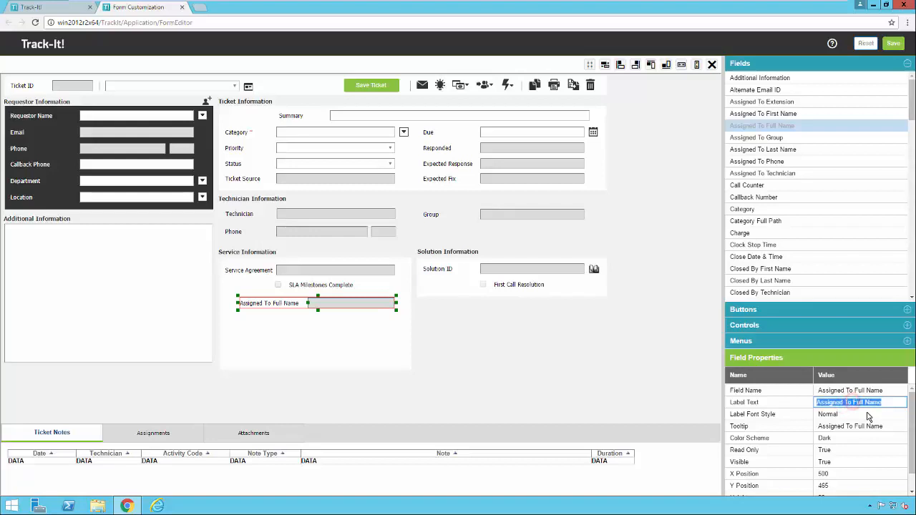
key("End")
key("shift+ctrl+Left")
key("BackSpace")
left_click(868, 416)
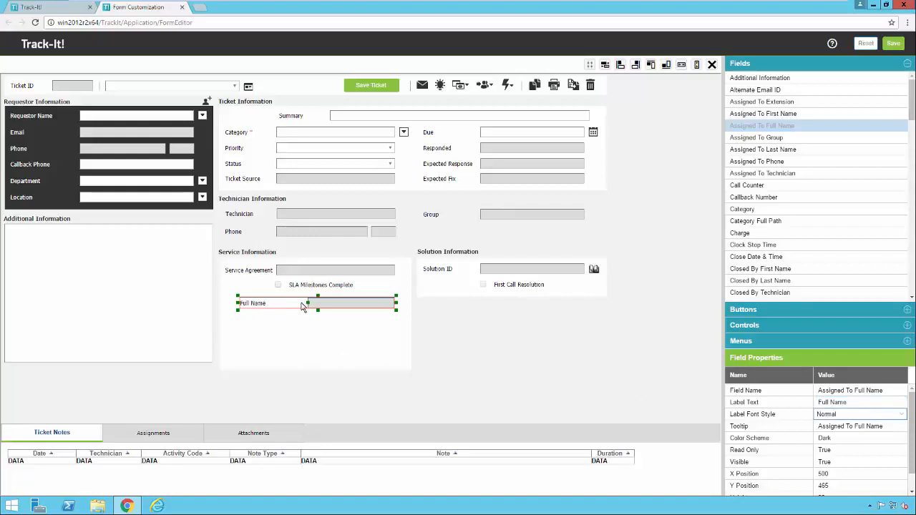
left_click_drag(306, 303, 271, 303)
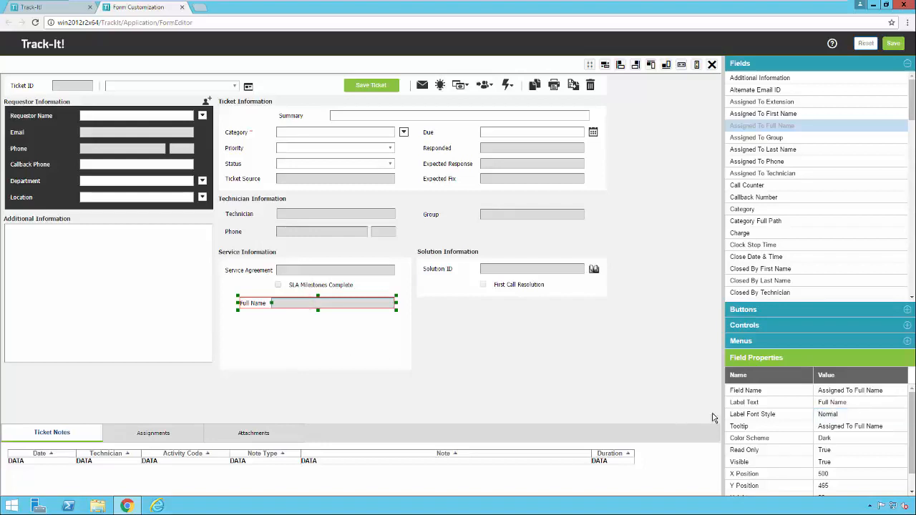
Set the label font style of the Full Name field to Bold
left_click(871, 418)
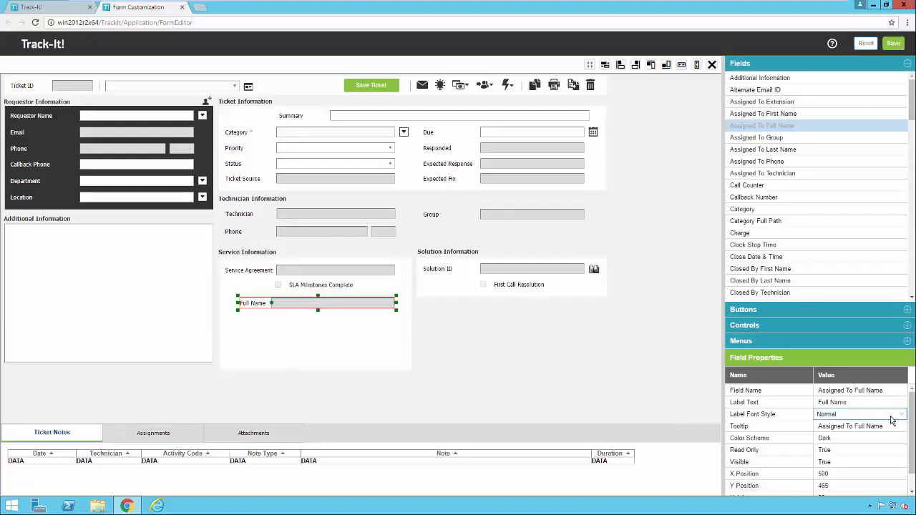
left_click(899, 417)
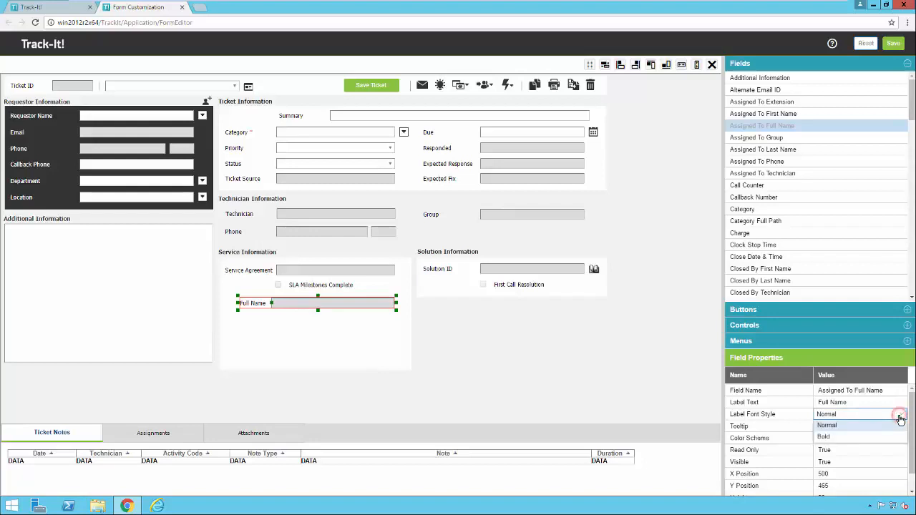
left_click(845, 436)
key("Tab")
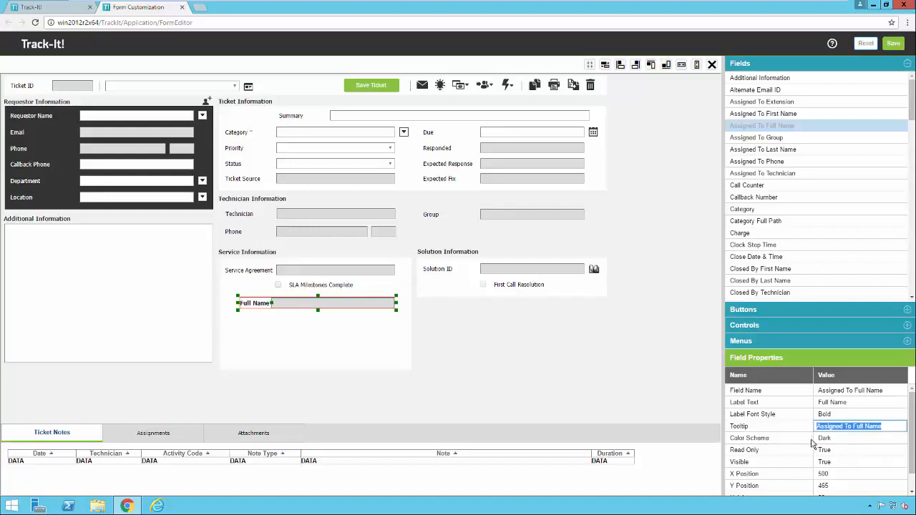
Set the Full Name field's color scheme to Light and move it into the Requestor Information fieldset at about X 91, Y 223
left_click(855, 439)
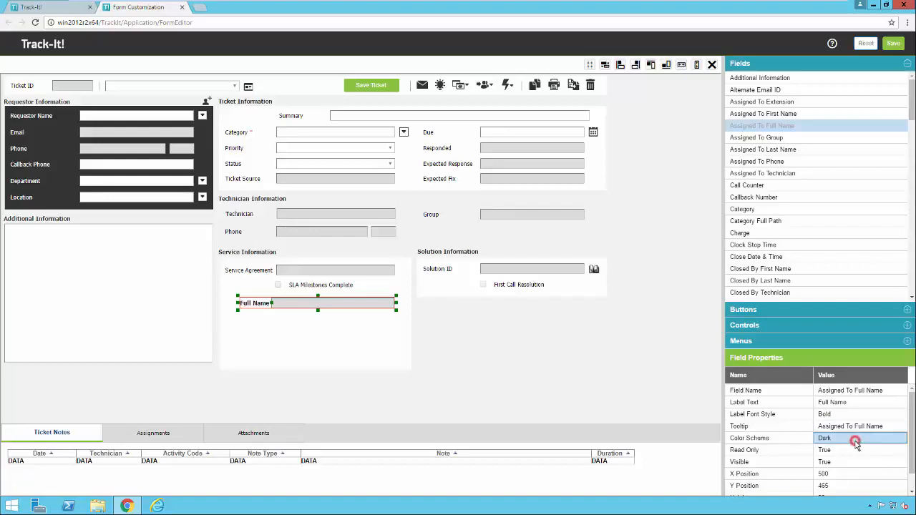
left_click(900, 439)
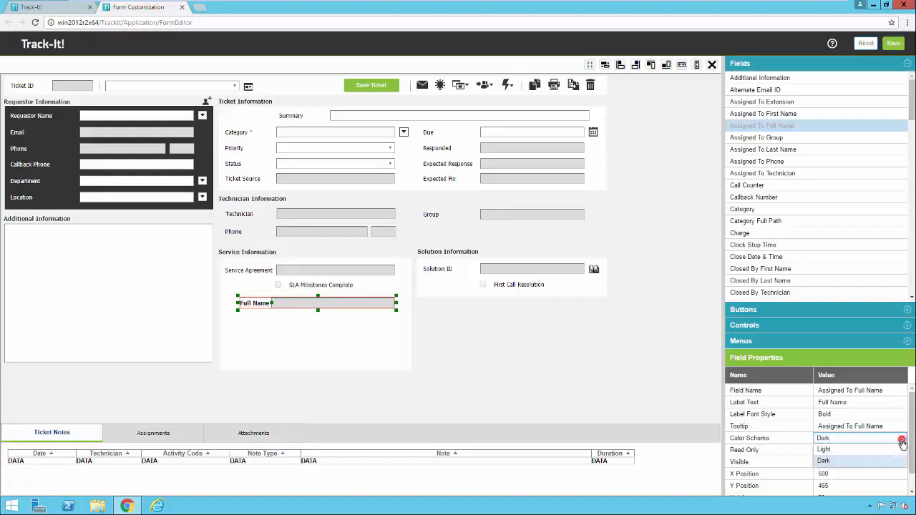
left_click(838, 450)
left_click(842, 451)
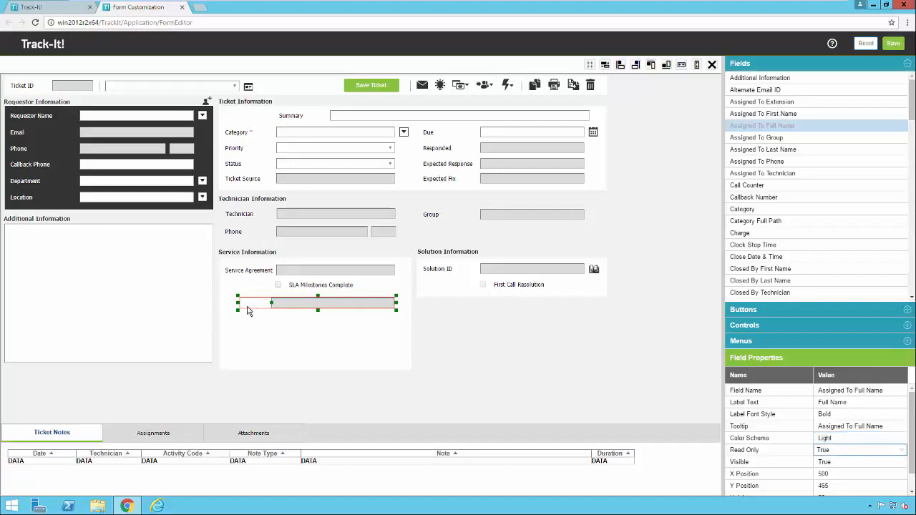
left_click_drag(286, 310, 97, 209)
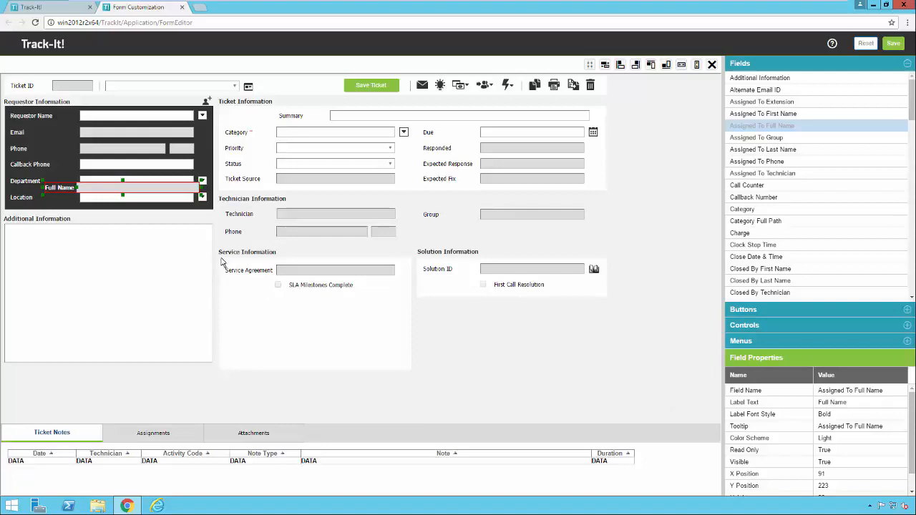
Delete the Full Name field from the form and confirm the deletion
left_click(712, 66)
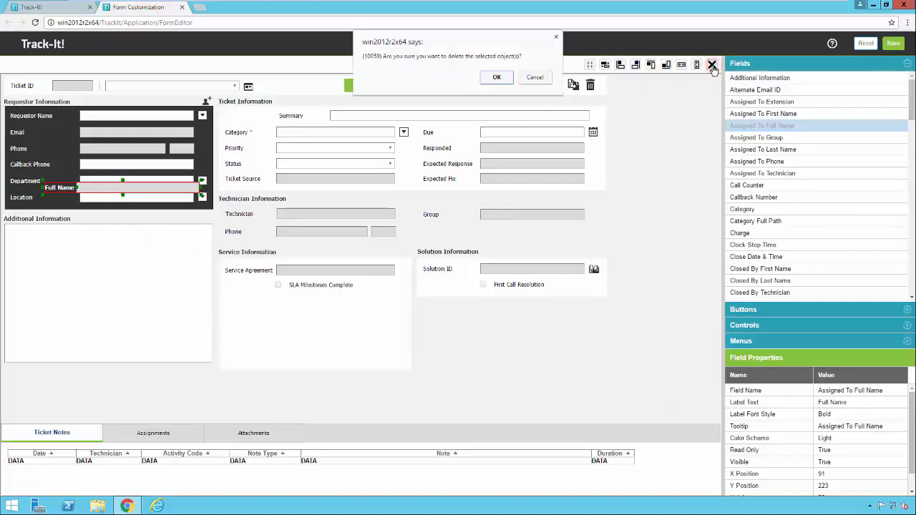
left_click(500, 78)
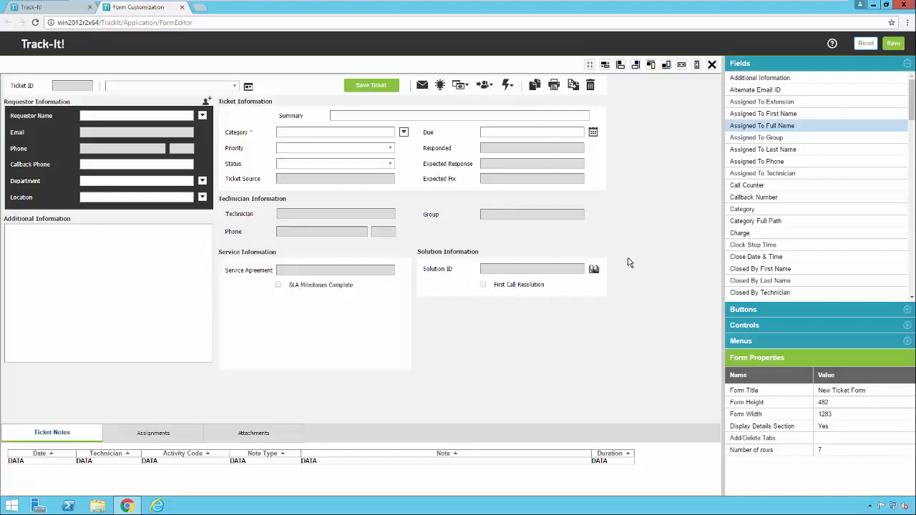
Examine the properties of the Group field in Technician Information, including its tooltip text, position and size
left_click(538, 218)
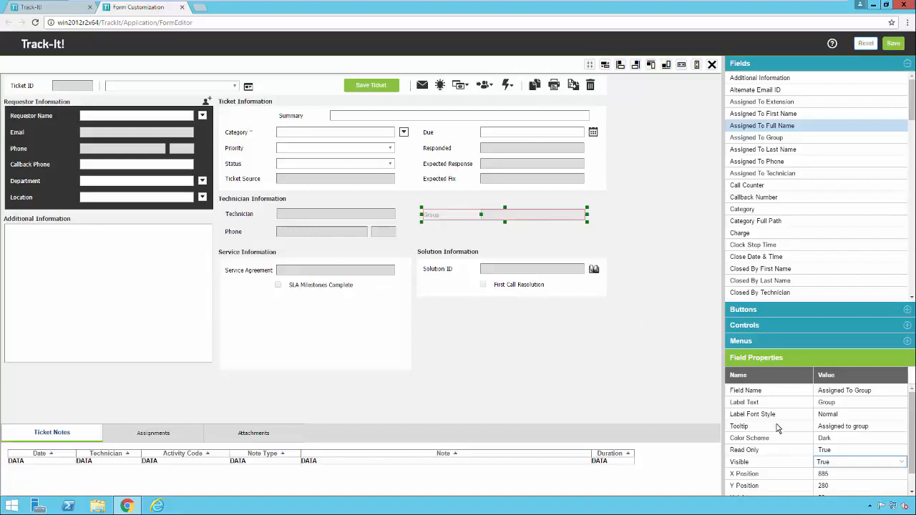
left_click(838, 427)
key("ctrl+a")
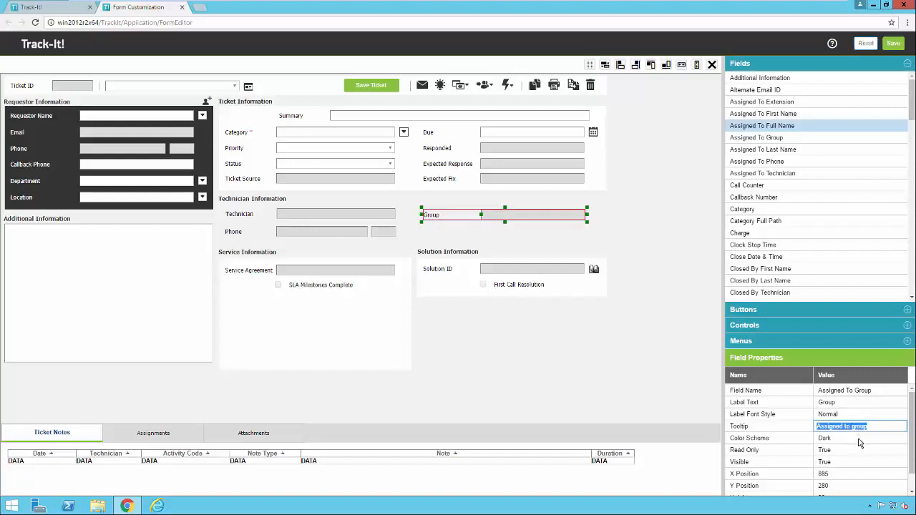
scroll(860, 444, "down", 1)
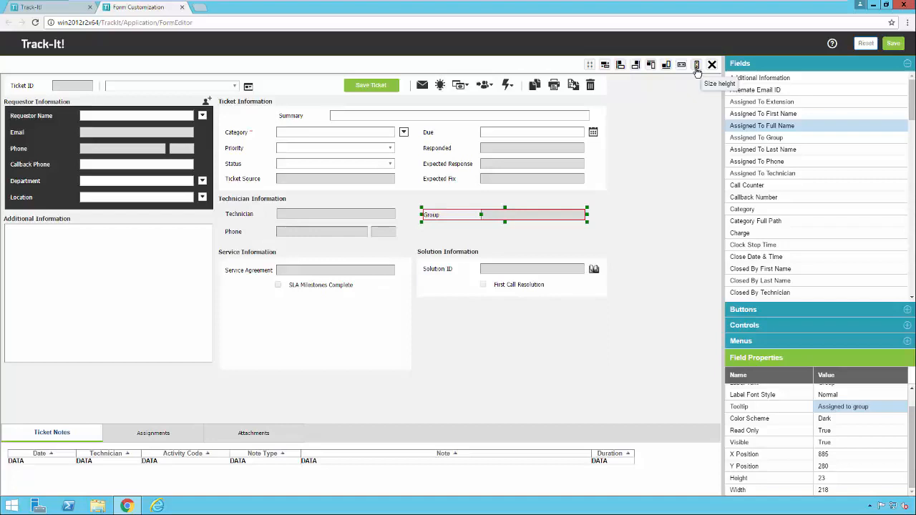
Make the Responded, Expected Response and Expected Fix fields in Ticket Information the same width
left_click(509, 150)
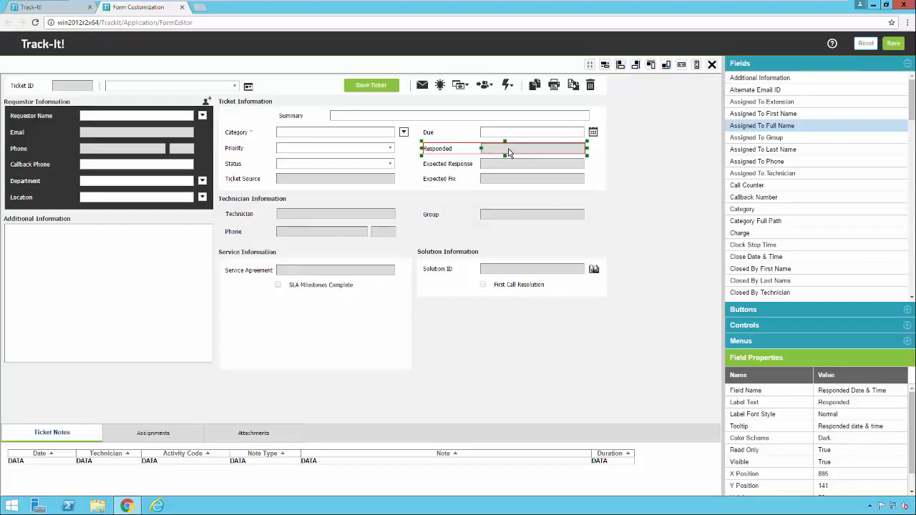
left_click(501, 165, "ctrl")
left_click(502, 179, "ctrl")
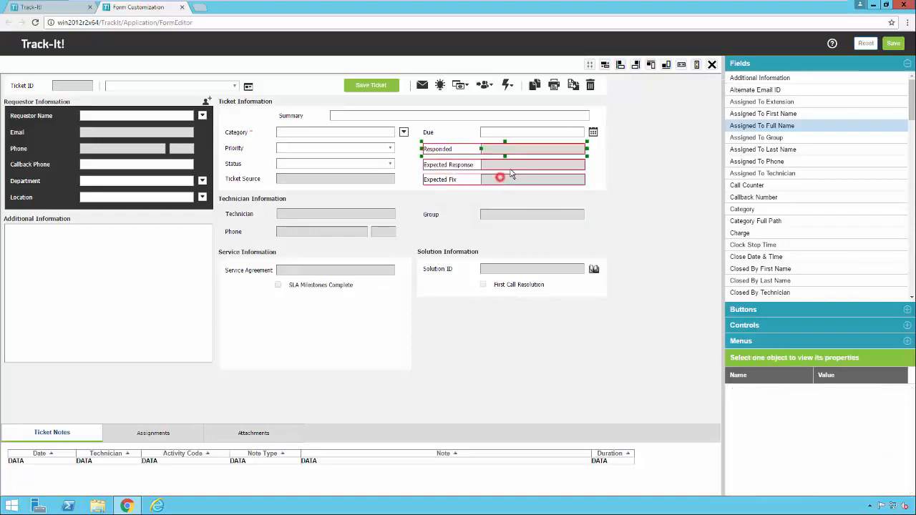
left_click(682, 66)
Align the Ticket Source and Expected Fix fields with each other by their bottom edges and their top edges
left_click(358, 180)
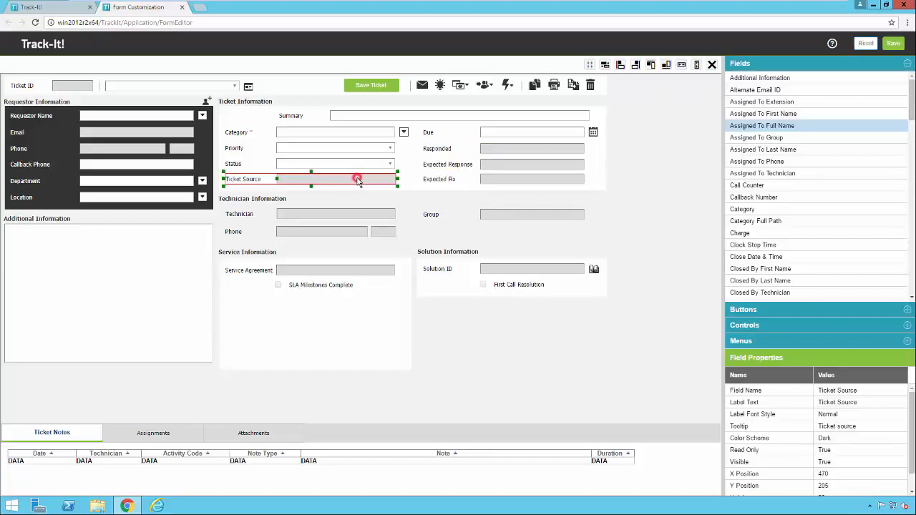
left_click(486, 180, "ctrl")
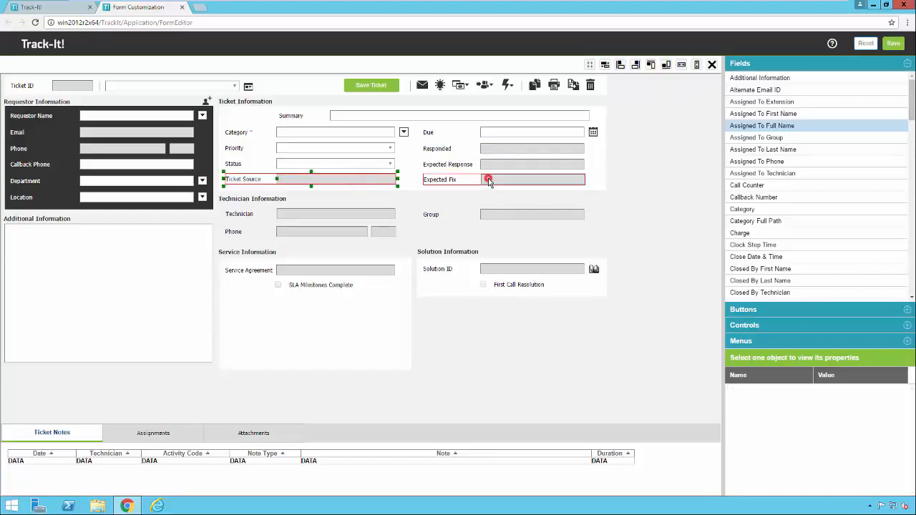
left_click(665, 66)
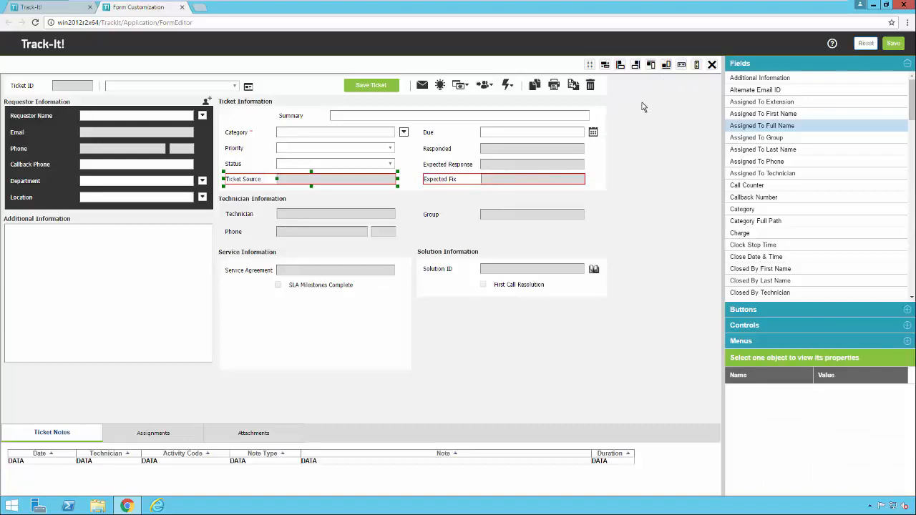
left_click(651, 65)
Review the form's tab order, highlighting the Callback Phone field, and leave the order as it is
left_click(329, 133)
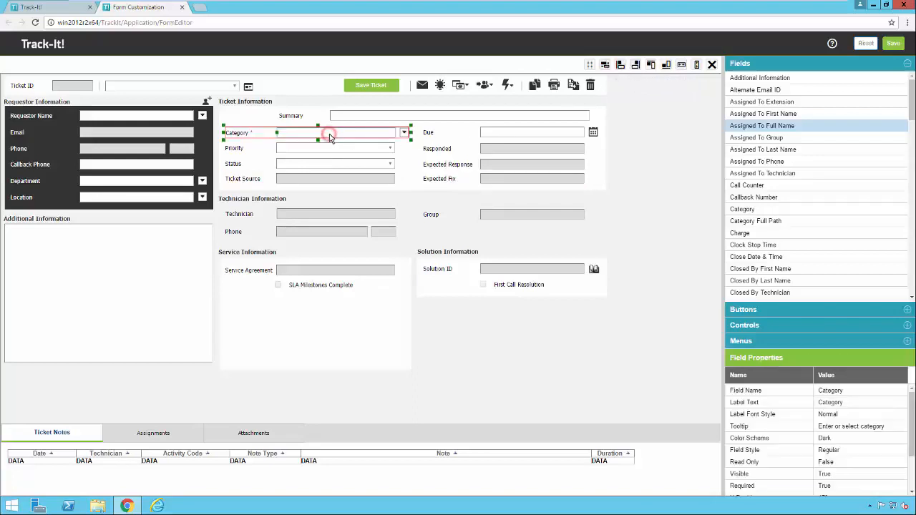
left_click(604, 65)
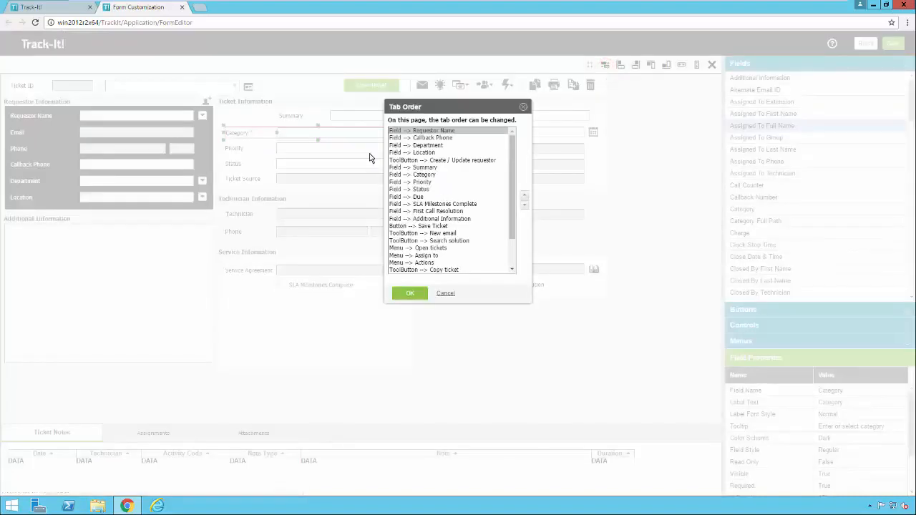
left_click(411, 139)
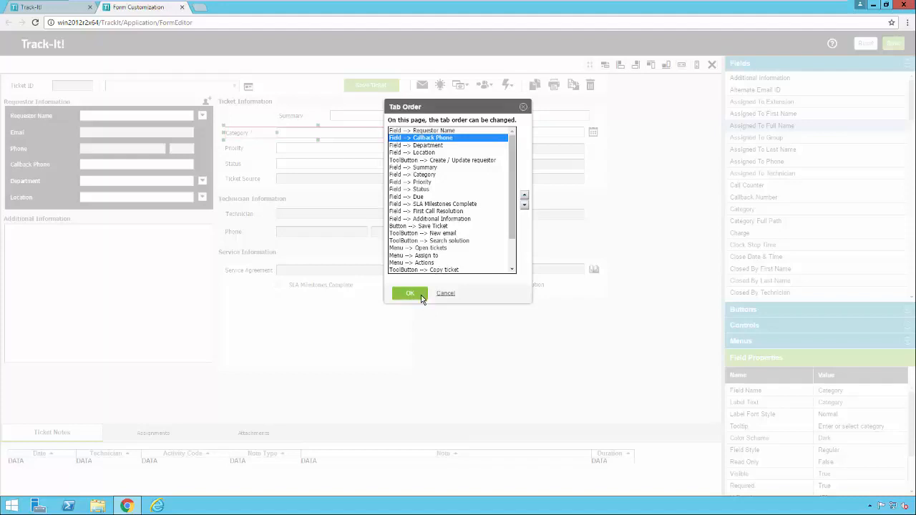
left_click(445, 294)
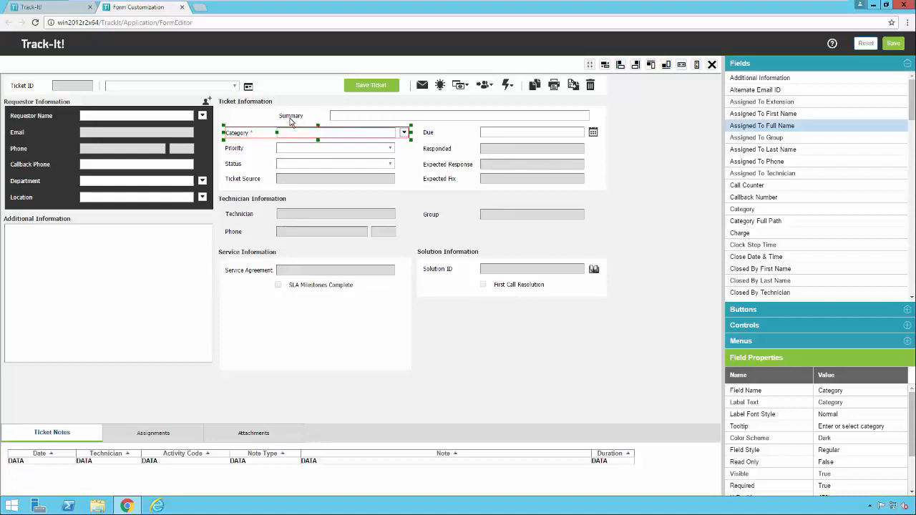
Set the Read Only property of the Category field to True
left_click(853, 463)
left_click(901, 464)
left_click(869, 473)
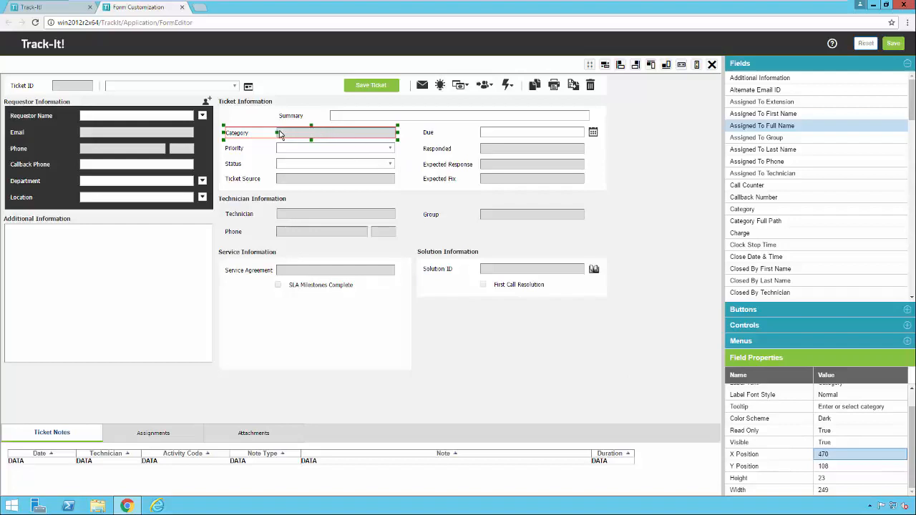
Set the Read Only property of the Category field back to False
left_click(864, 431)
left_click(900, 430)
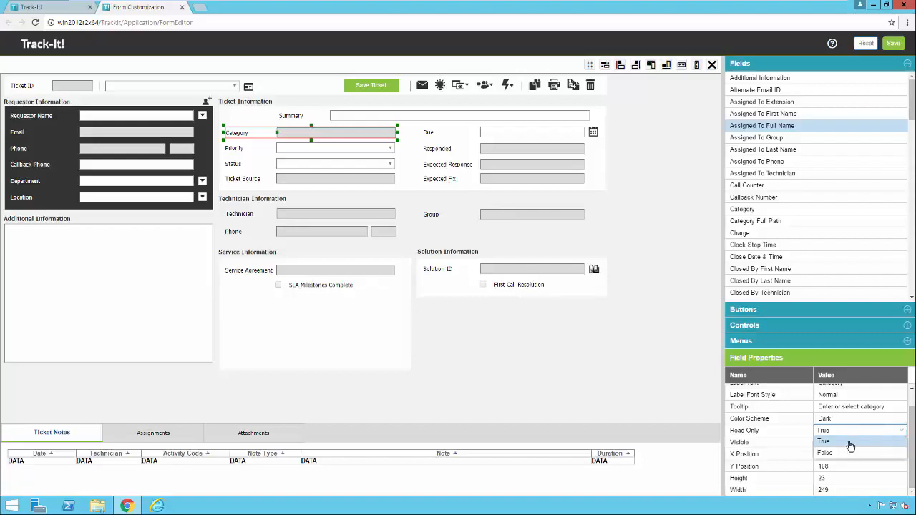
left_click(842, 453)
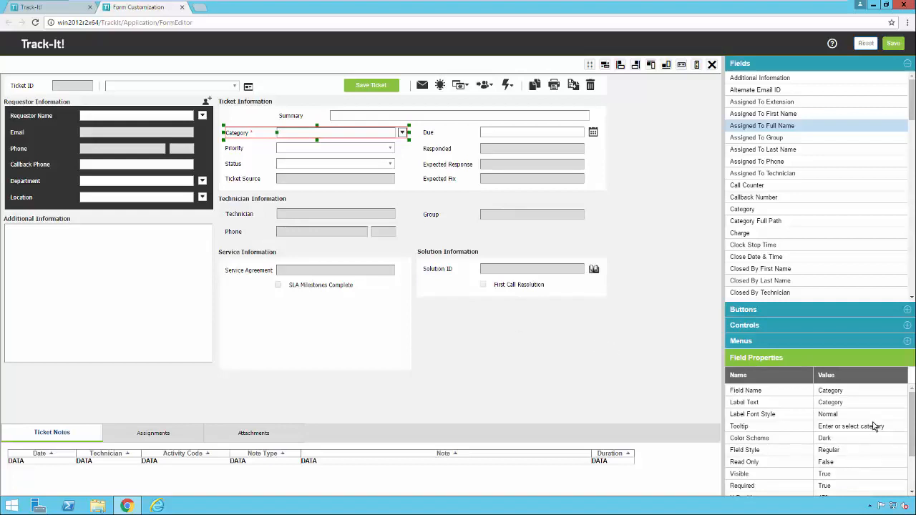
Check the Required property of the Category field
scroll(827, 439, "down", 3)
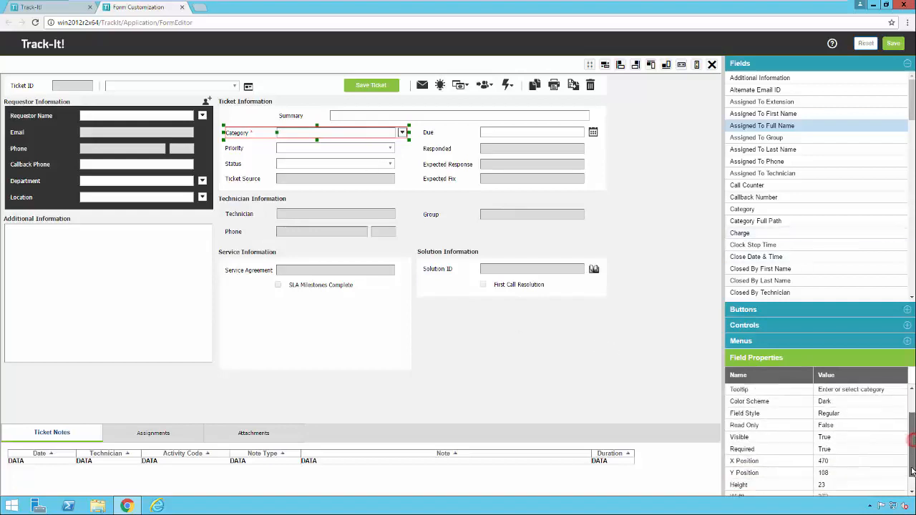
left_click(827, 433)
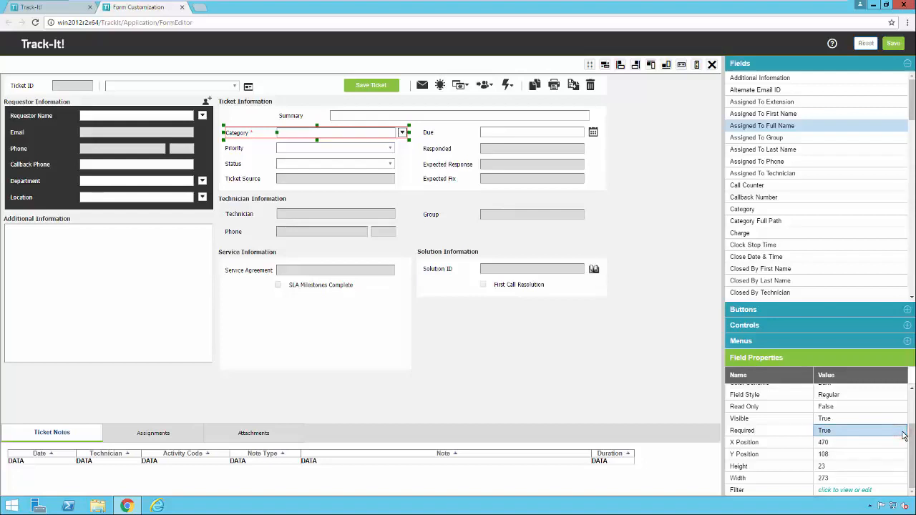
left_click(825, 433)
Set the Required property of the Priority field to True
left_click(313, 150)
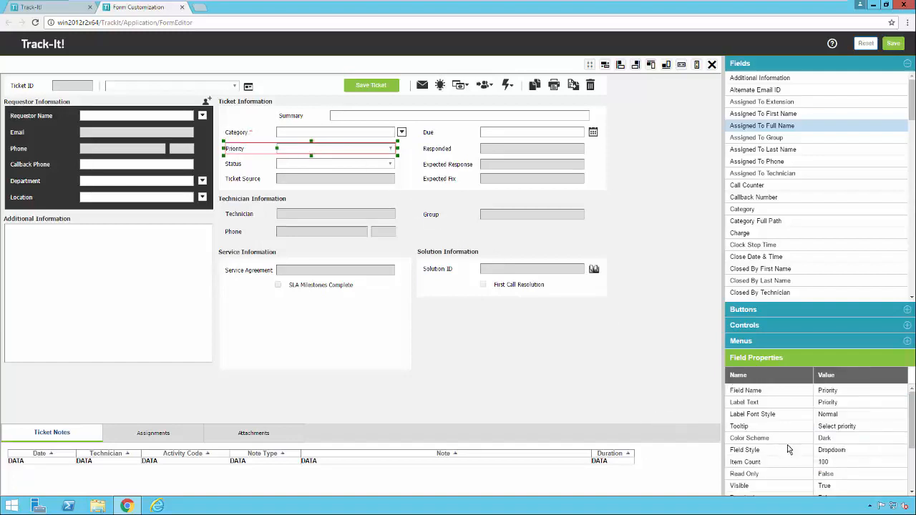
left_click_drag(910, 445, 910, 487)
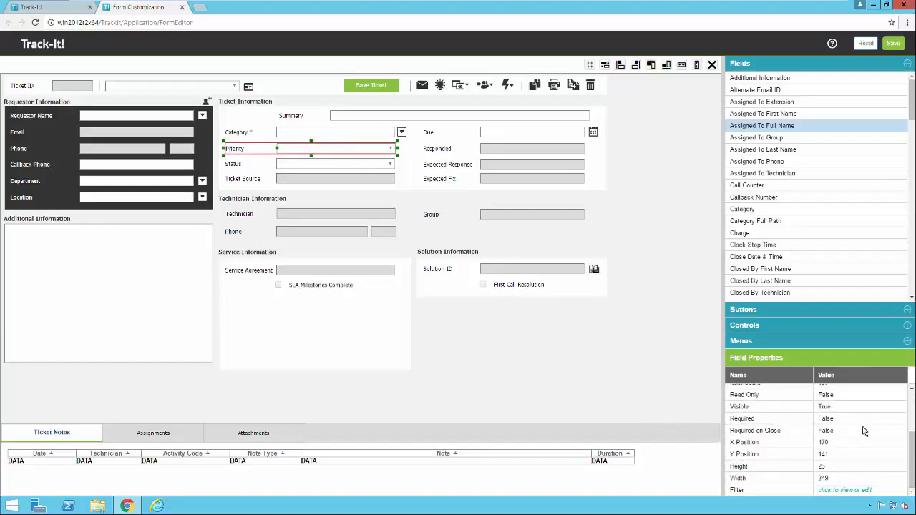
left_click(866, 421)
left_click(900, 420)
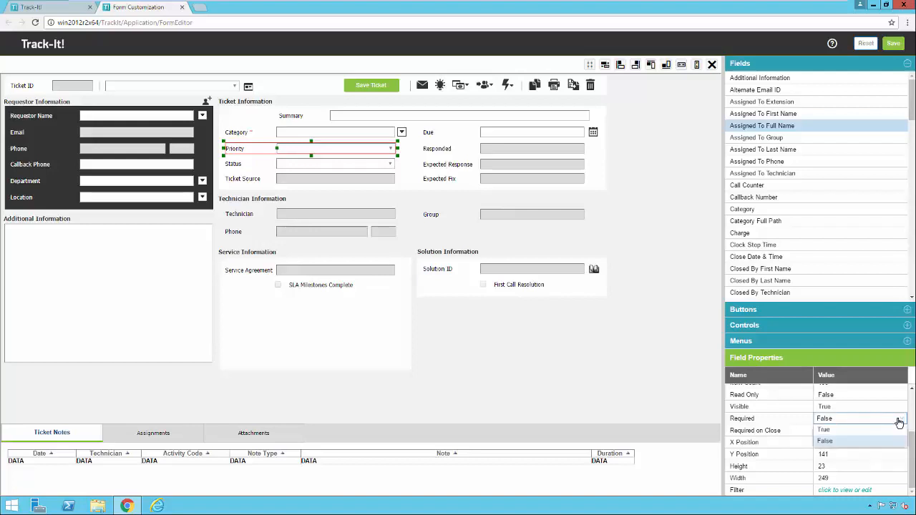
left_click(830, 430)
left_click(831, 432)
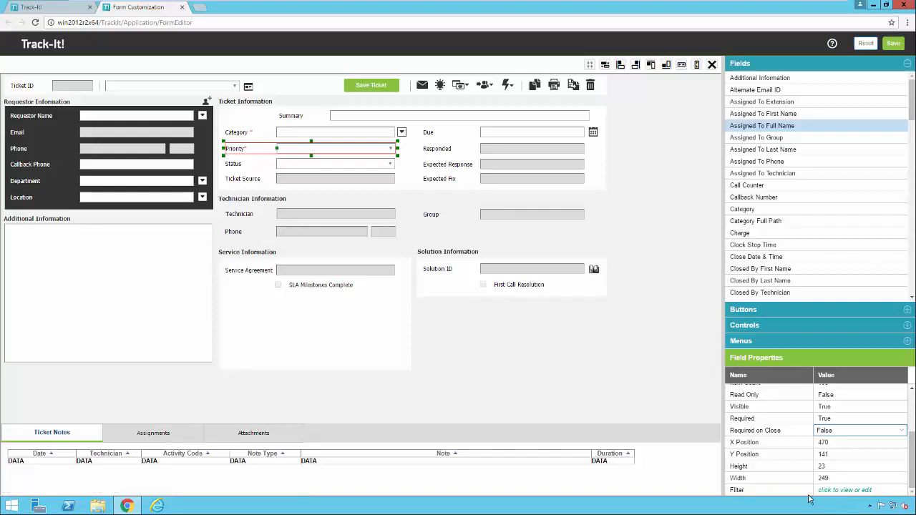
Define a filter for the Priority field with the condition Priority Name equals High, and add another condition row
left_click(845, 491)
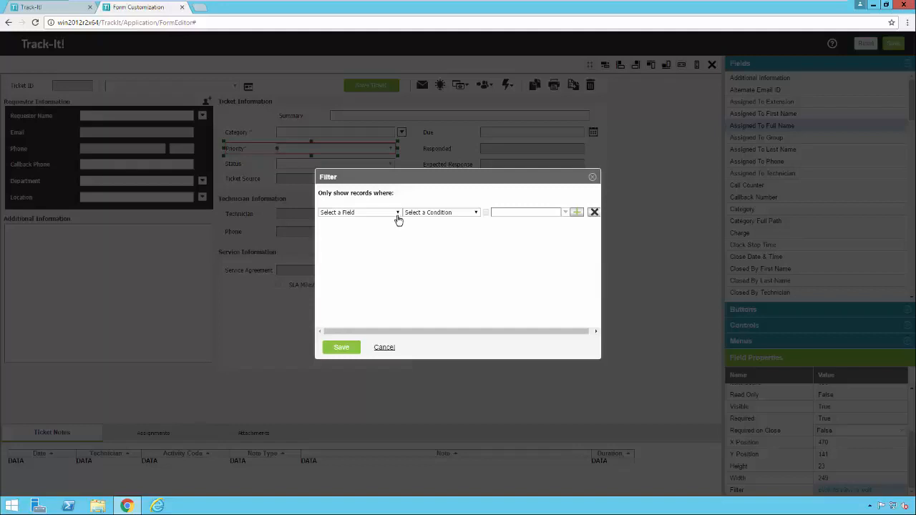
left_click(398, 214)
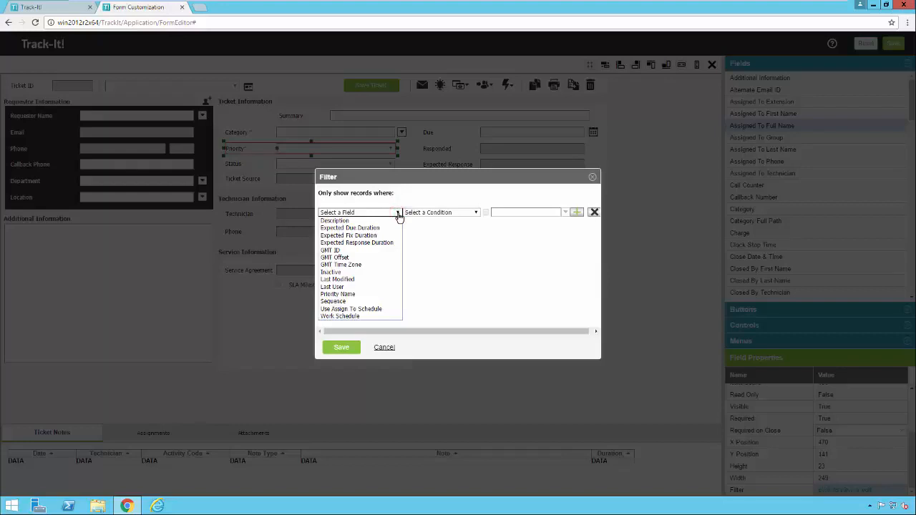
left_click(368, 294)
left_click(467, 213)
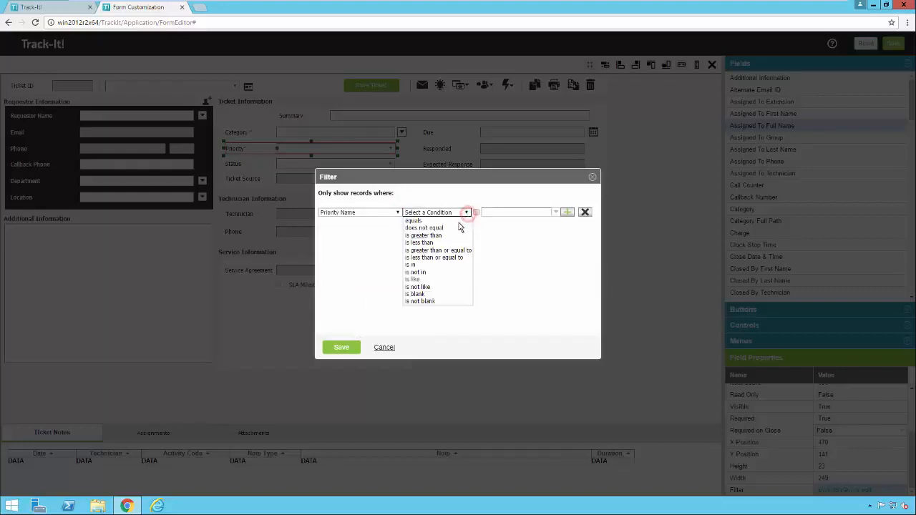
left_click(458, 221)
left_click(494, 214)
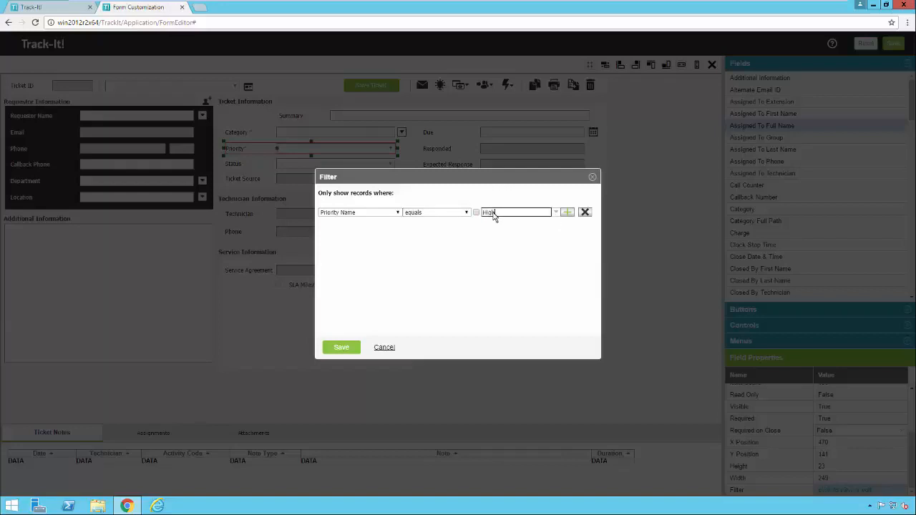
left_click(567, 212)
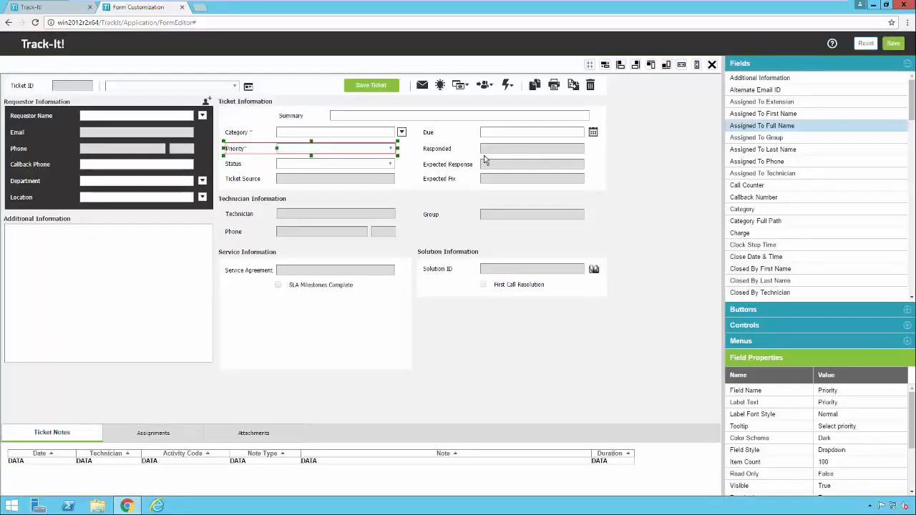
Examine the properties of the Clear form and Print buttons and show the buttons available for the form
left_click(573, 85)
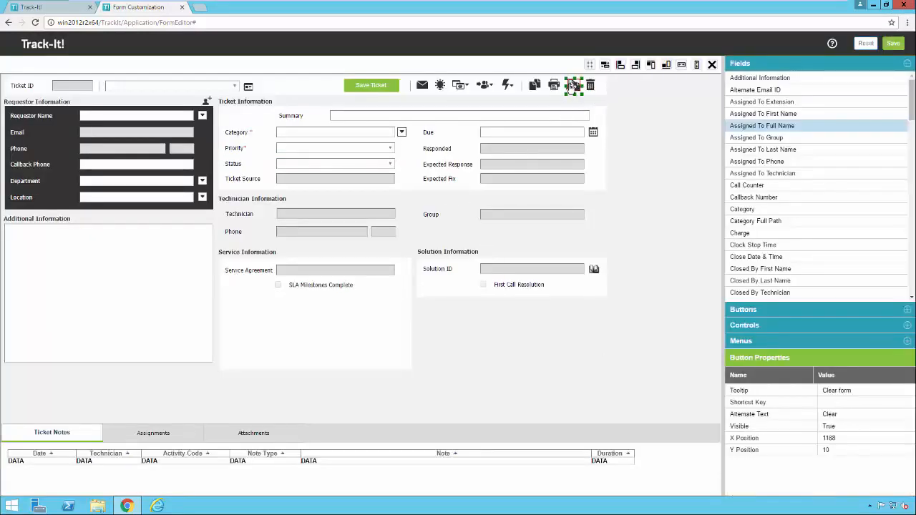
left_click(554, 85)
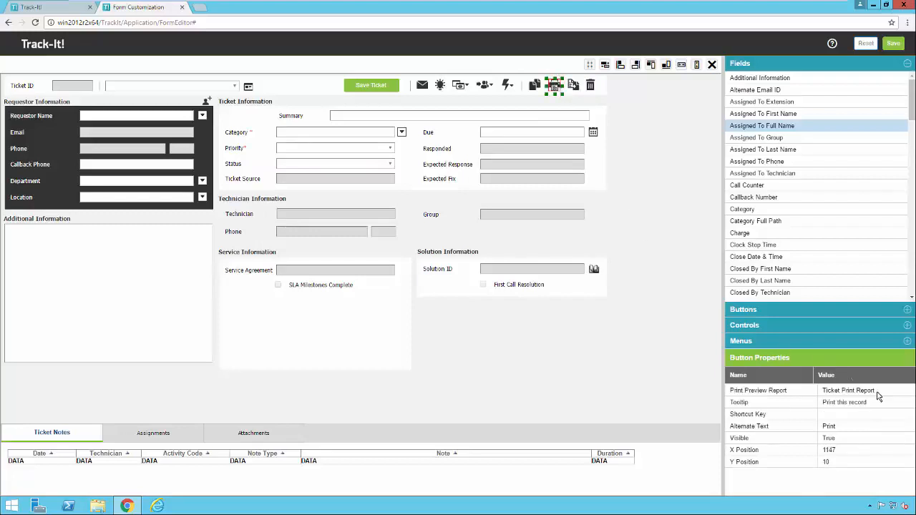
left_click(907, 312)
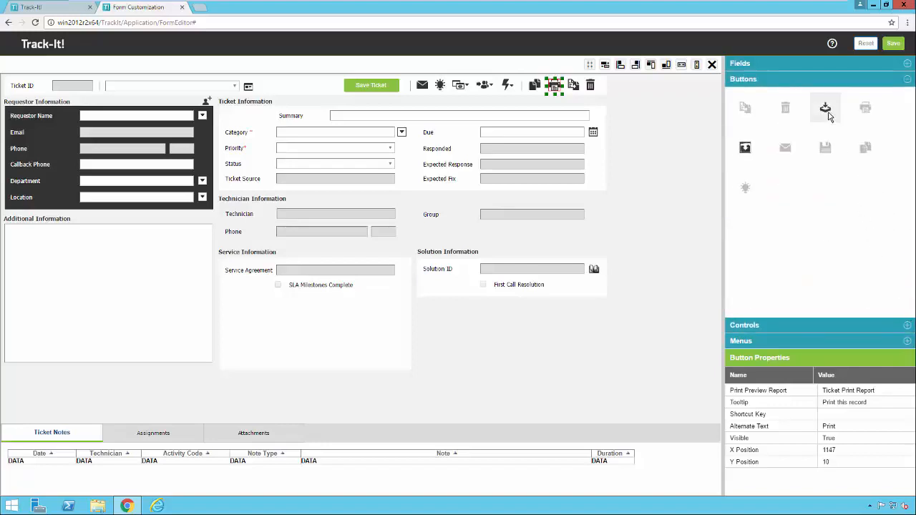
Add a customized tool button to the form header before Save Ticket and set its alternate text to My Button
left_click_drag(830, 118, 299, 91)
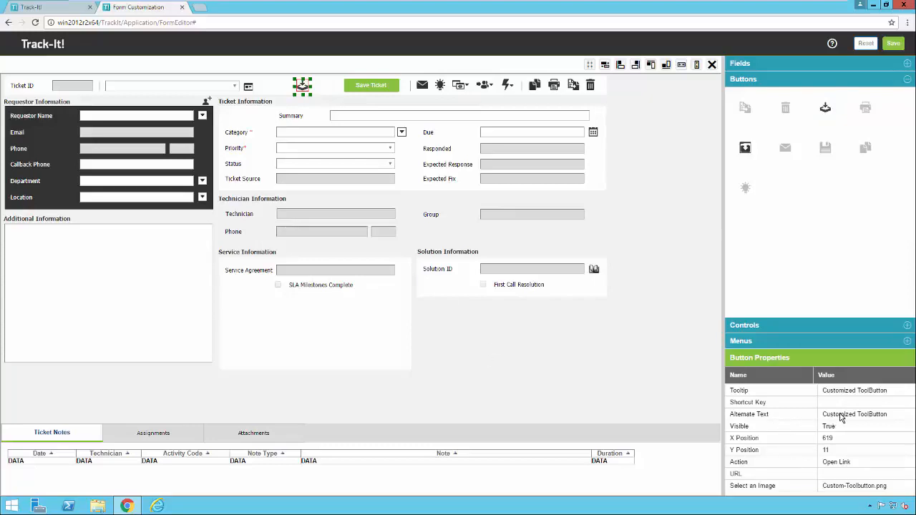
left_click(846, 391)
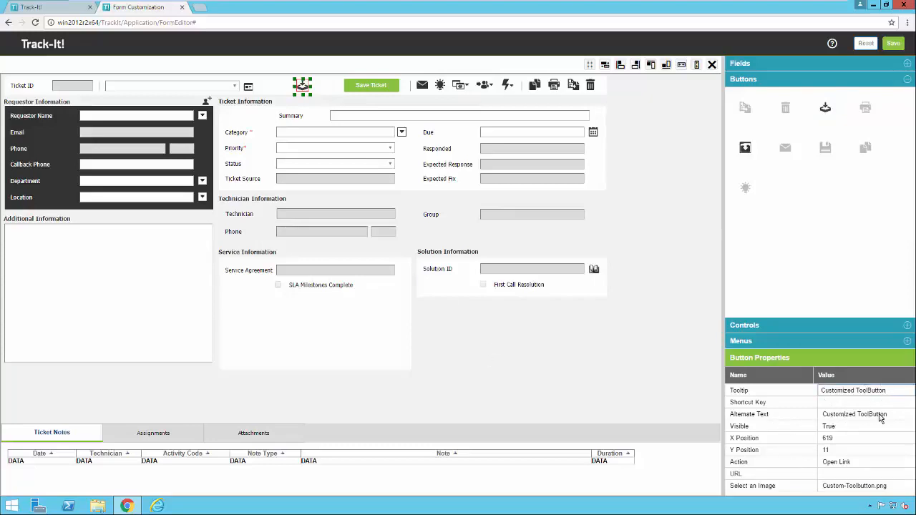
left_click(888, 418)
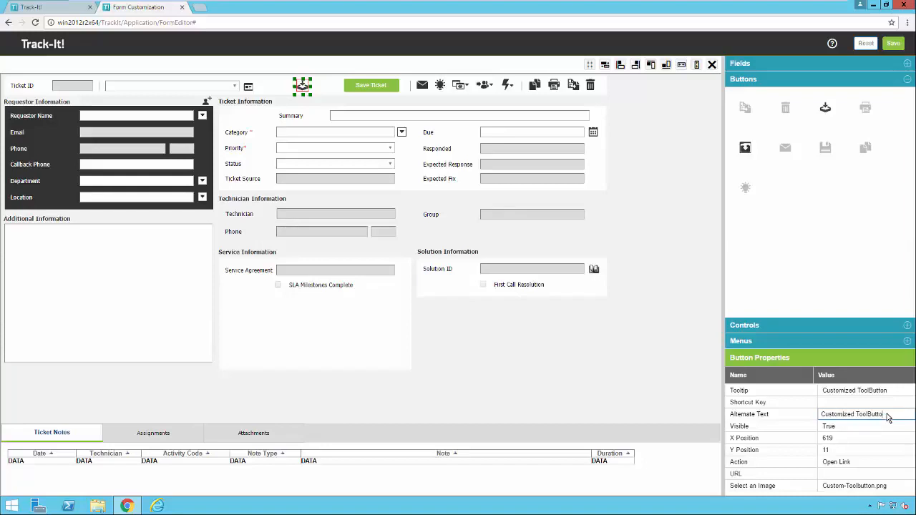
key("BackSpace")
key("BackSpace")
key("BackSpace")
key("BackSpace")
key("BackSpace")
key("BackSpace")
key("BackSpace")
key("BackSpace")
key("BackSpace")
key("BackSpace")
key("BackSpace")
key("BackSpace")
key("BackSpace")
key("BackSpace")
key("BackSpace")
key("BackSpace")
key("BackSpace")
key("BackSpace")
key("BackSpace")
key("BackSpace")
type("My Button")
key("Tab")
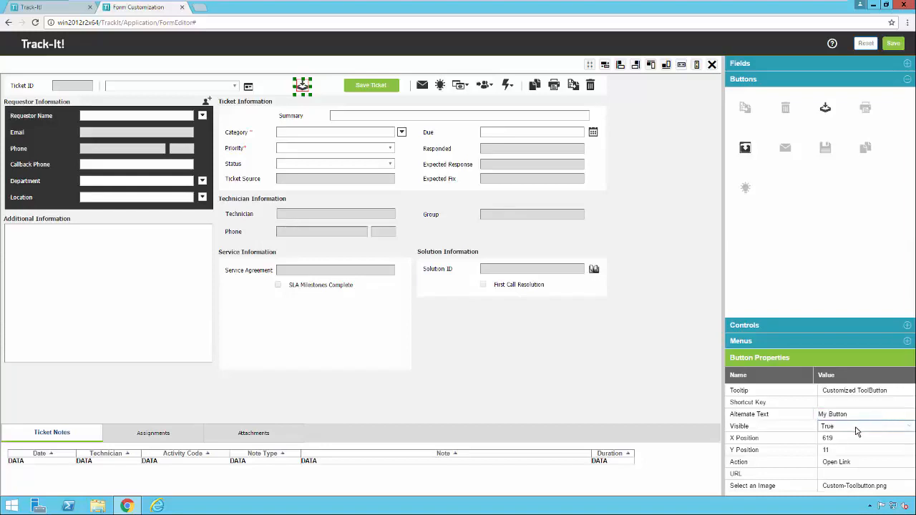
Set the custom button's Action to Open Form and look at the forms it can open
left_click(844, 463)
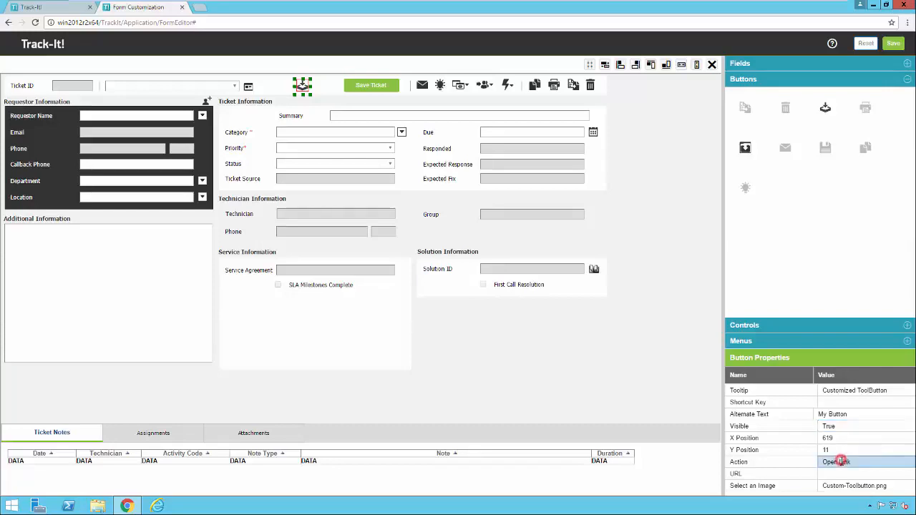
left_click(906, 463)
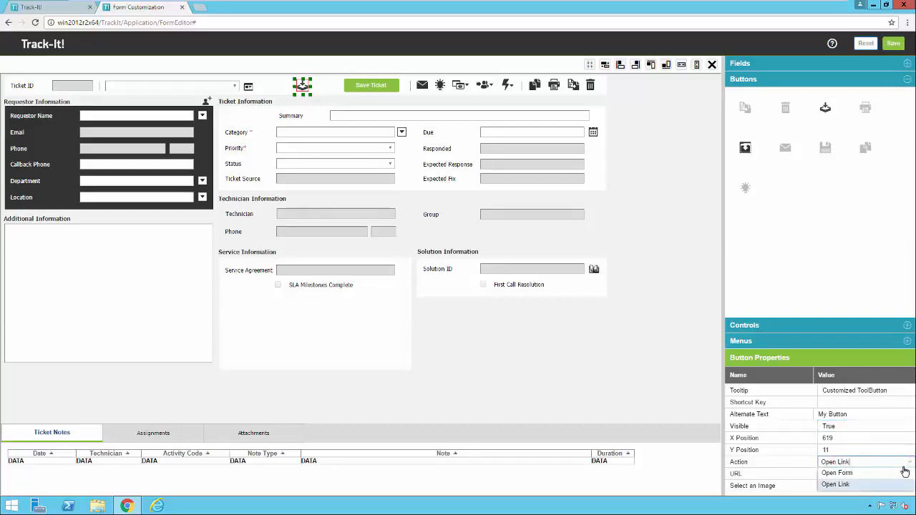
left_click(892, 473)
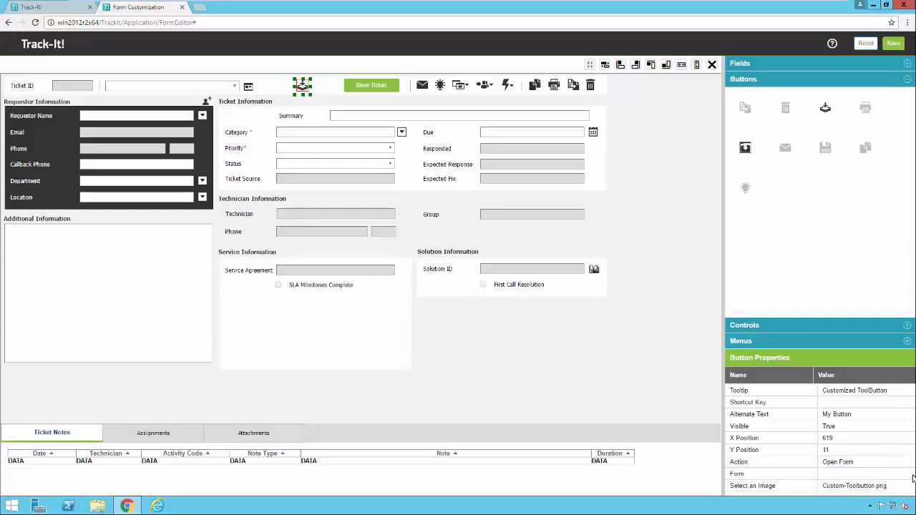
left_click(913, 478)
left_click(913, 477)
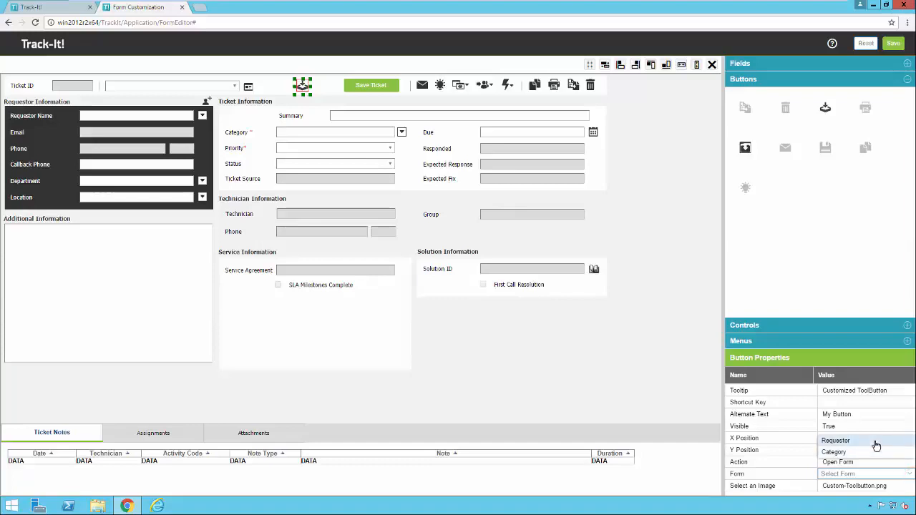
left_click(911, 476)
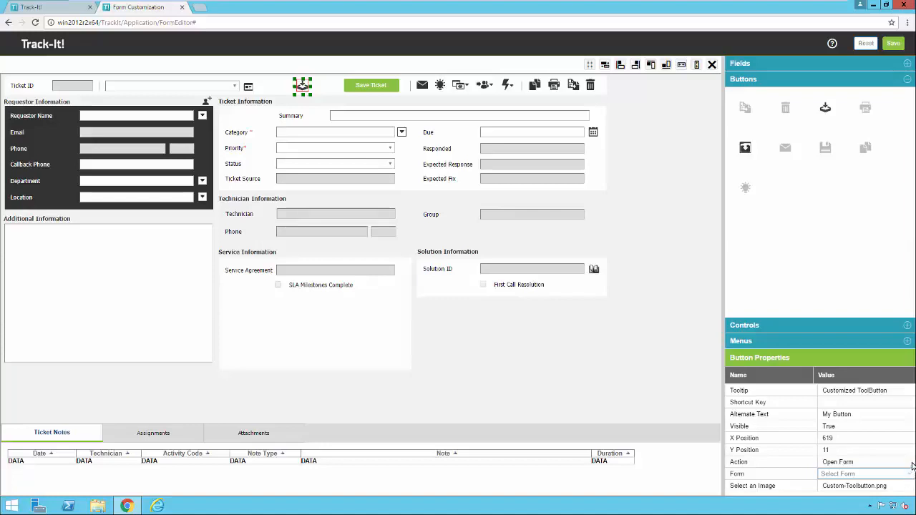
Set the custom button's Action back to Open Link
left_click(911, 465)
left_click(911, 464)
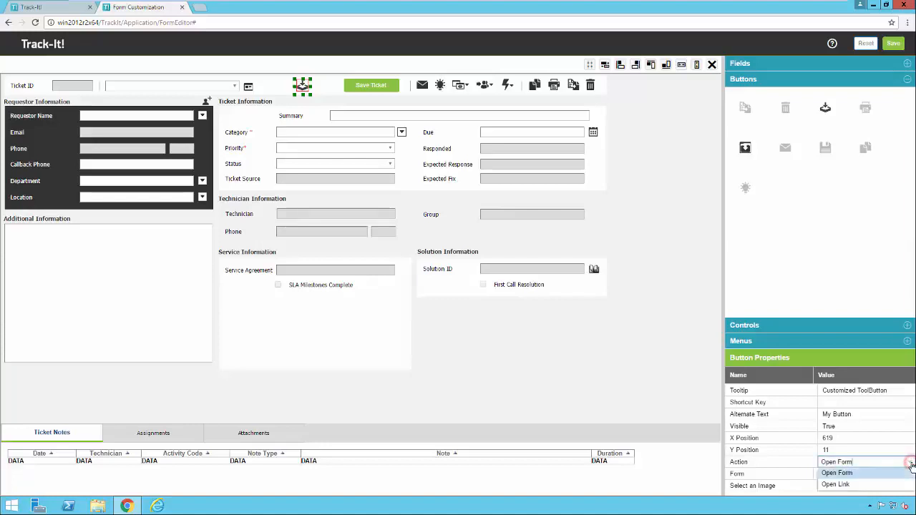
left_click(850, 485)
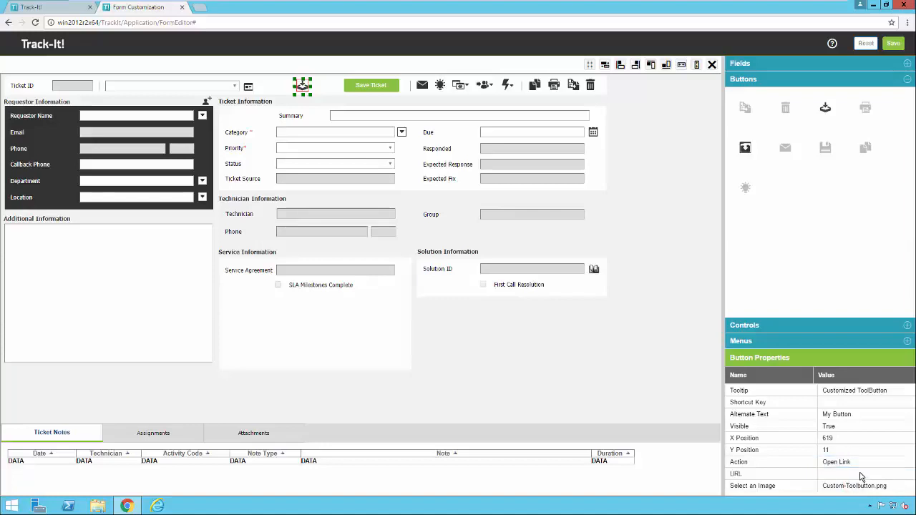
Check the custom button's URL property and choose Custom-Toolbutton.png as its image
left_click(861, 474)
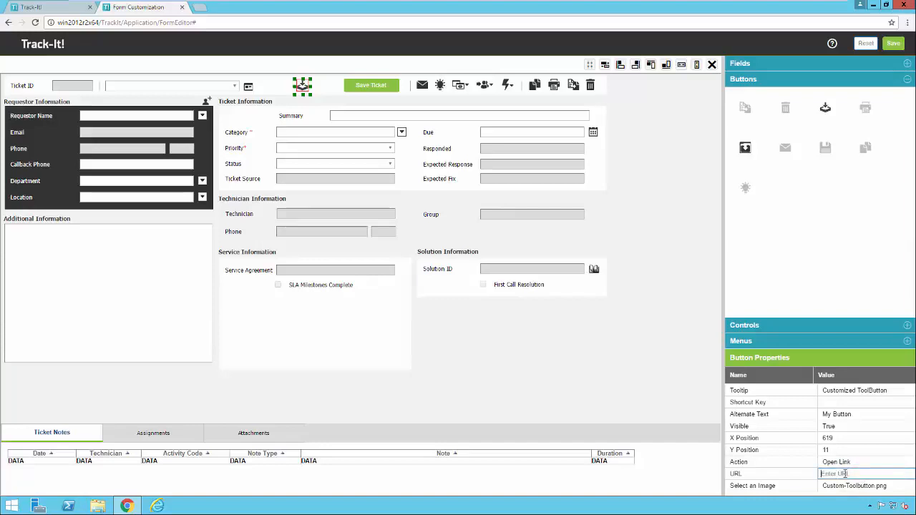
left_click(853, 486)
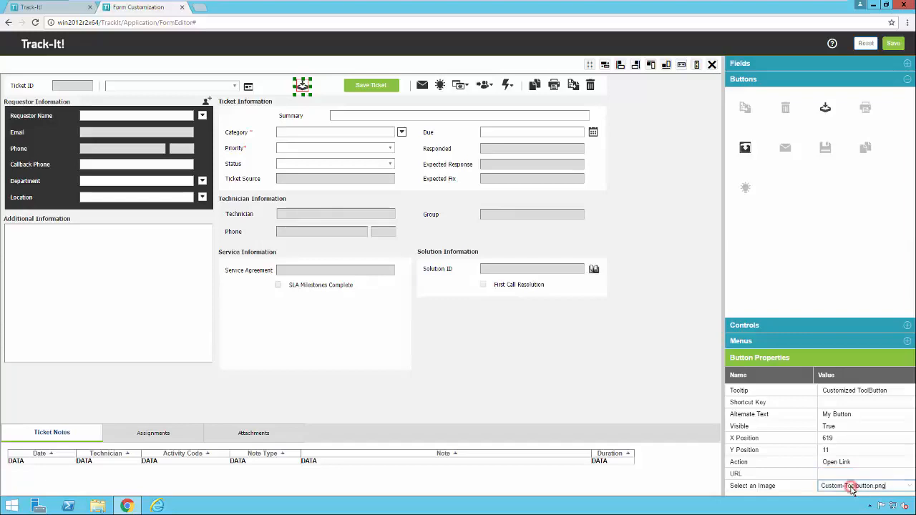
left_click(909, 487)
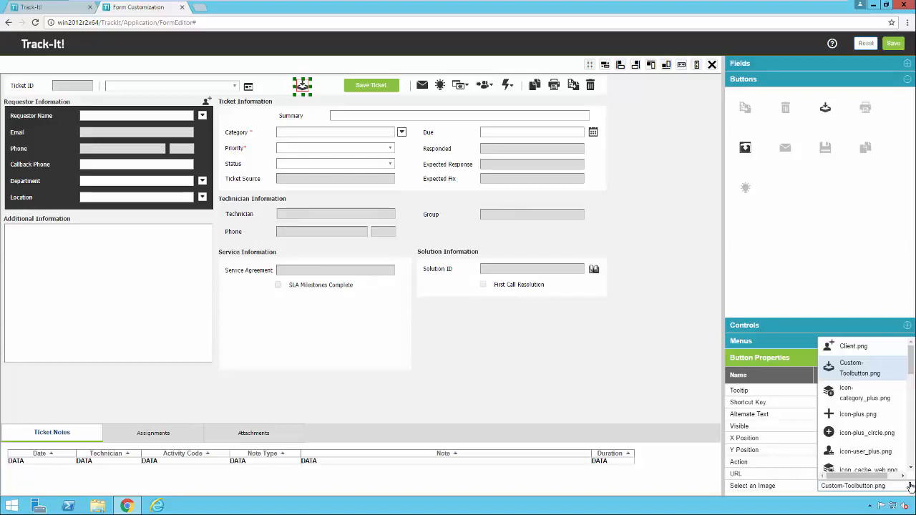
left_click(859, 368)
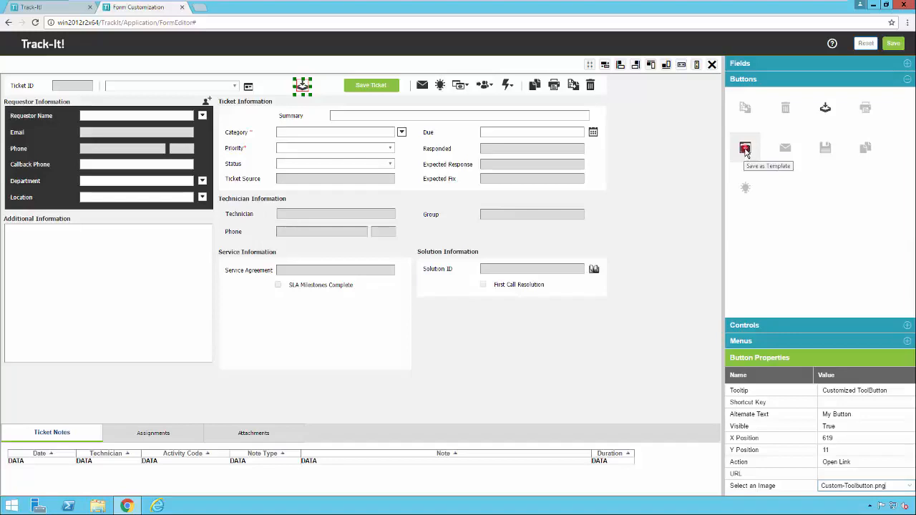
Add the Save as Template button between the Template field and the custom button, and check the Template field's properties
left_click_drag(745, 152, 271, 86)
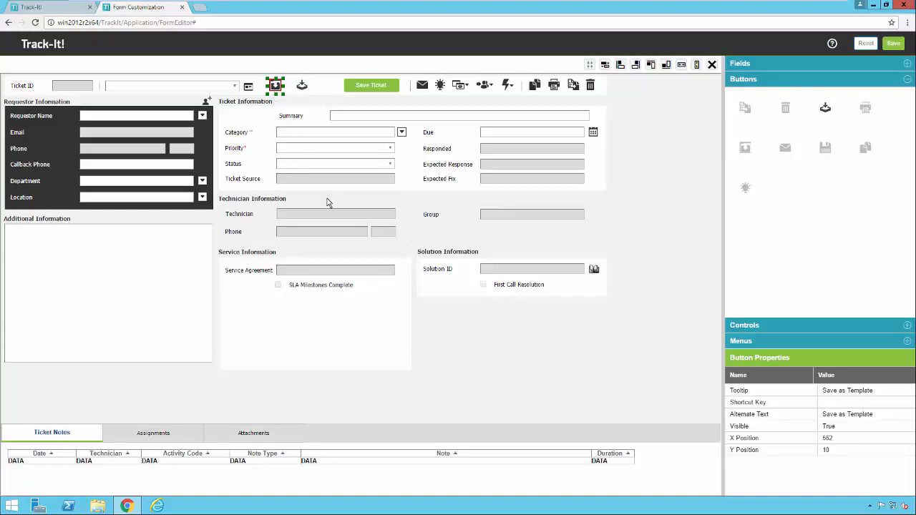
left_click(219, 90)
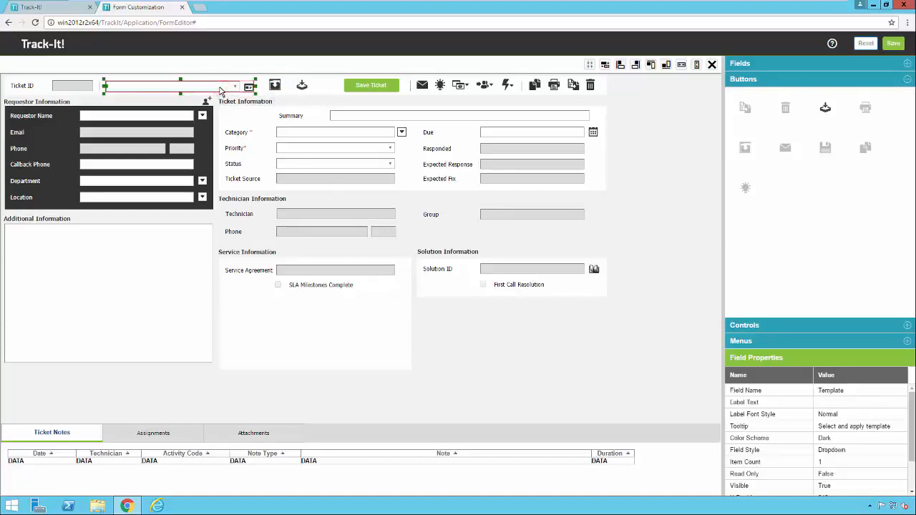
left_click(92, 88)
left_click(116, 86)
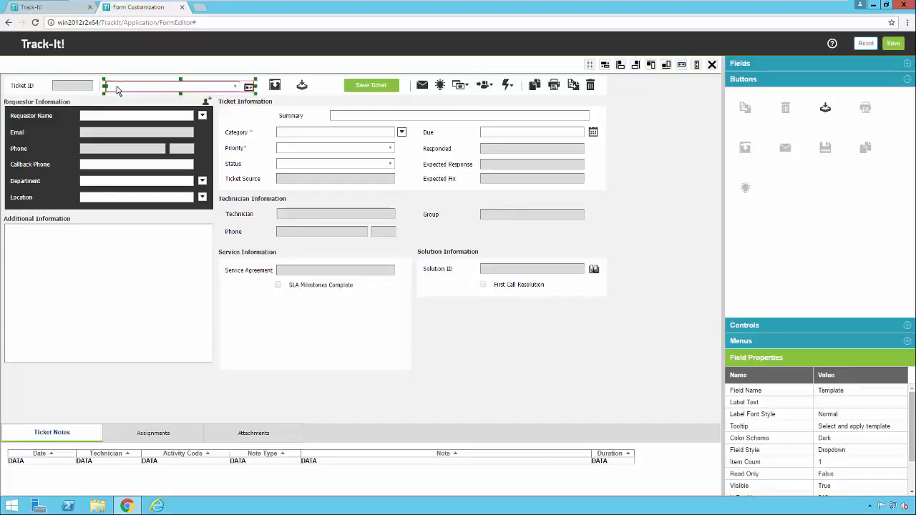
Delete the Print and Delete buttons from the form header
left_click(556, 87)
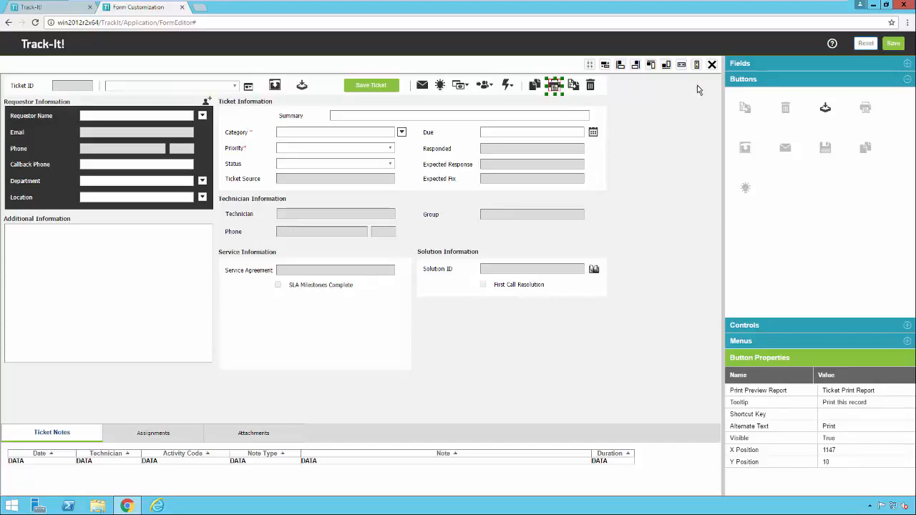
left_click(712, 65)
left_click(494, 78)
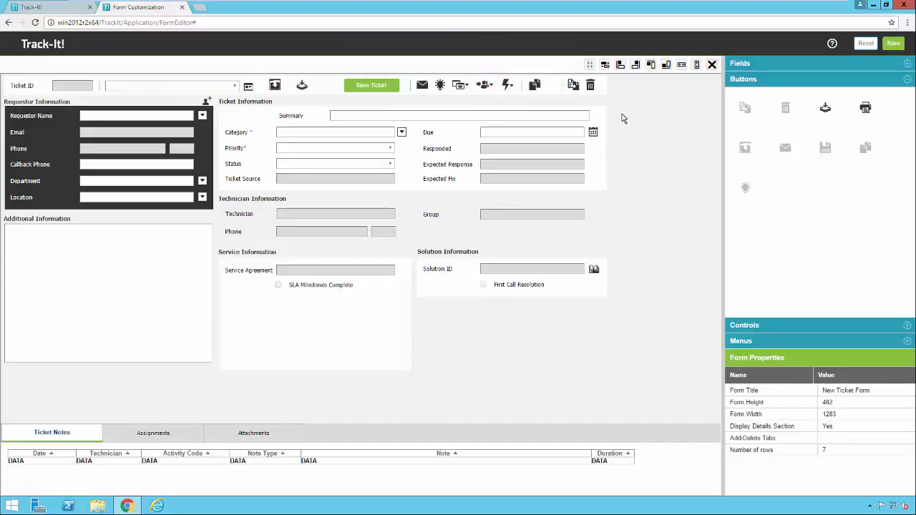
left_click(590, 85)
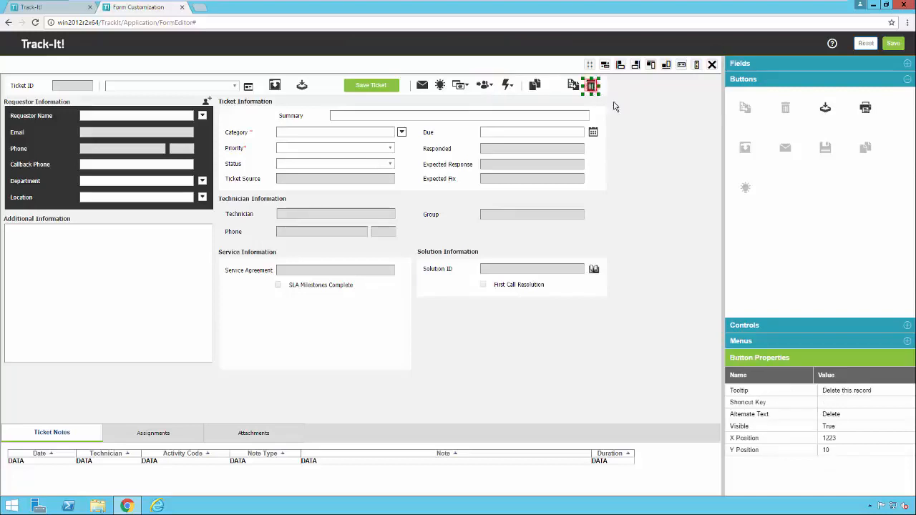
left_click(712, 65)
left_click(487, 81)
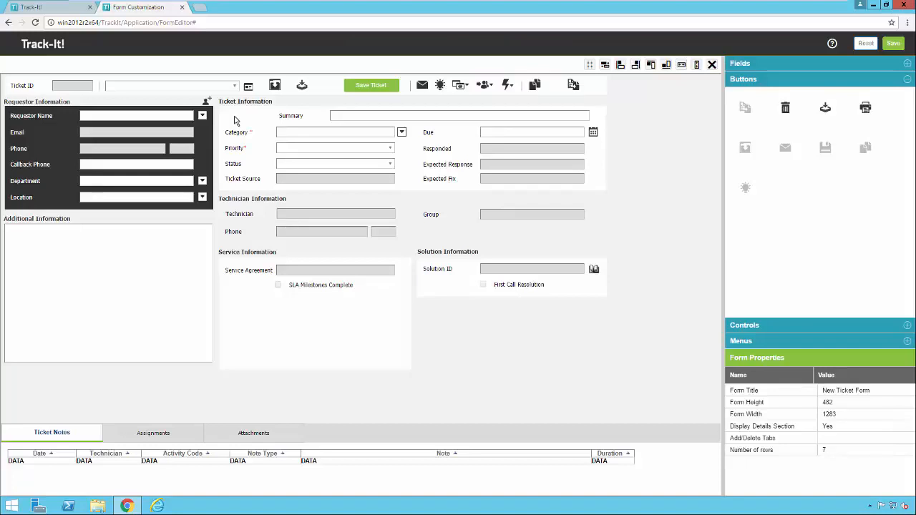
Delete the Template field beside the Ticket ID from the form header
left_click(208, 89)
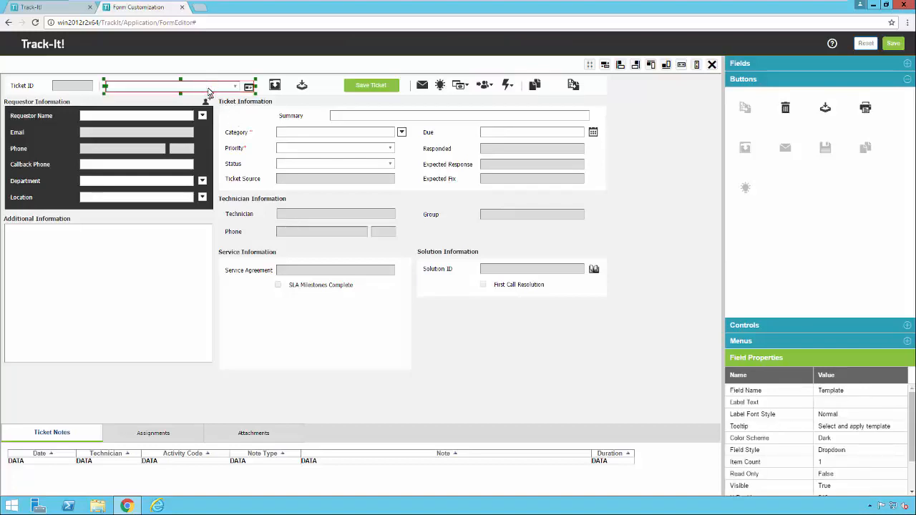
left_click(712, 66)
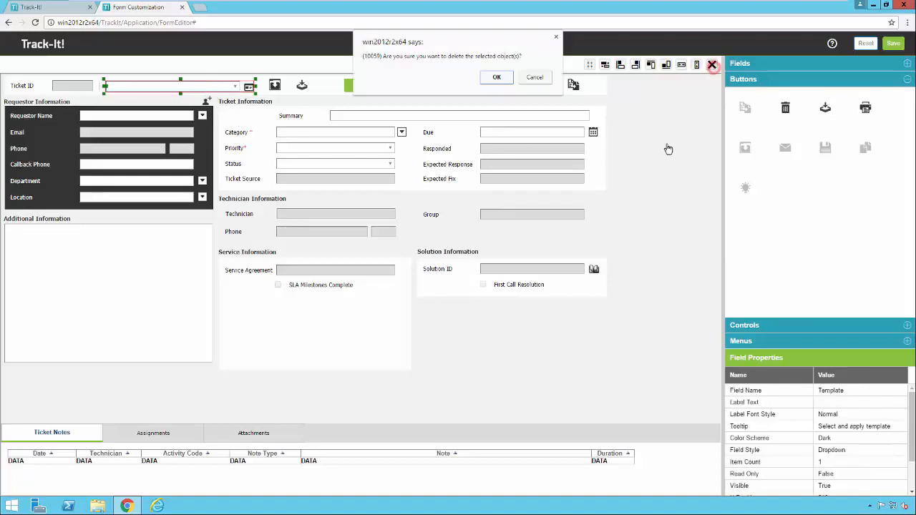
left_click(492, 80)
Move the Summary field directly above Category and left-align it with the Category, Priority, Status and Ticket Source fields
left_click(288, 118)
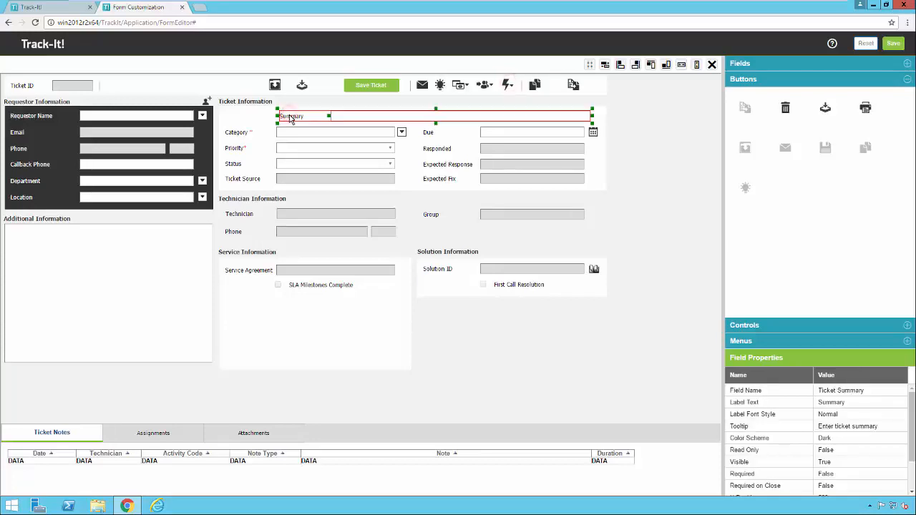
left_click_drag(290, 117, 236, 119)
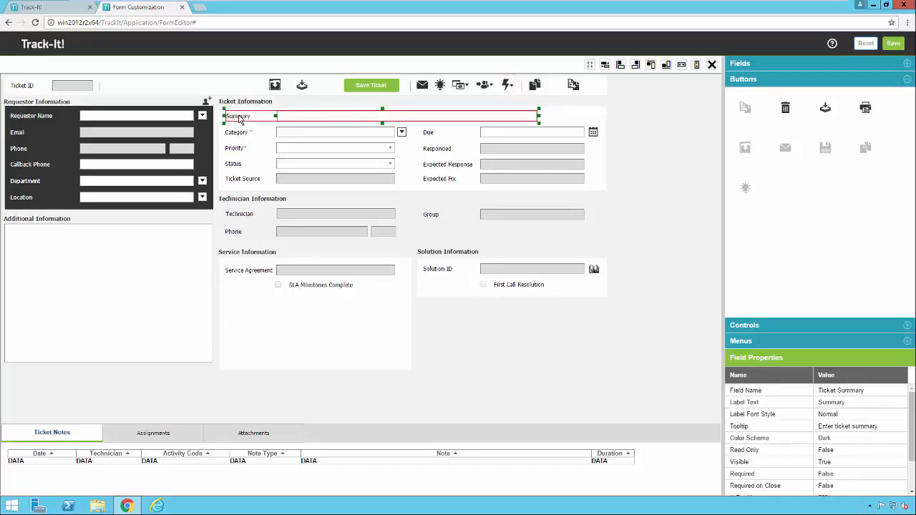
left_click(345, 133, "ctrl")
left_click(349, 148, "ctrl")
left_click(349, 164, "ctrl")
left_click(341, 179, "ctrl")
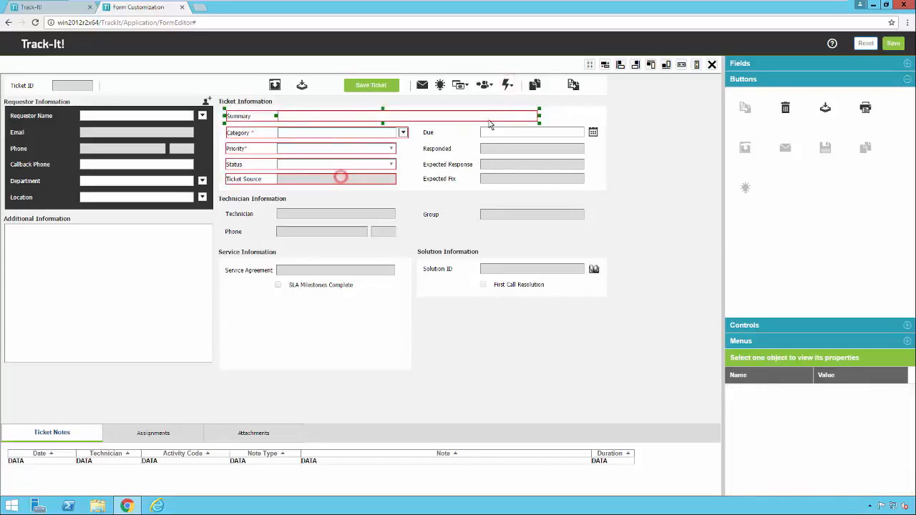
left_click(622, 68)
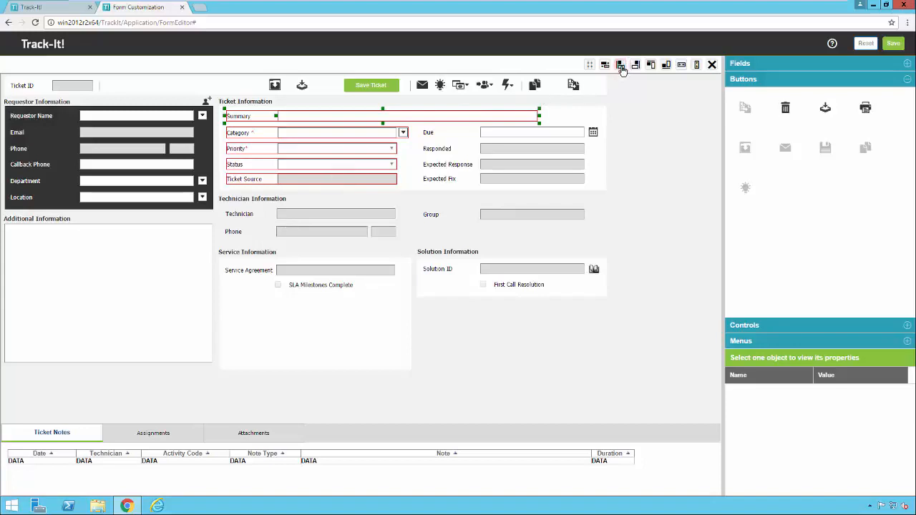
Widen the Summary field so it ends about level with the Due field's box
left_click(556, 119)
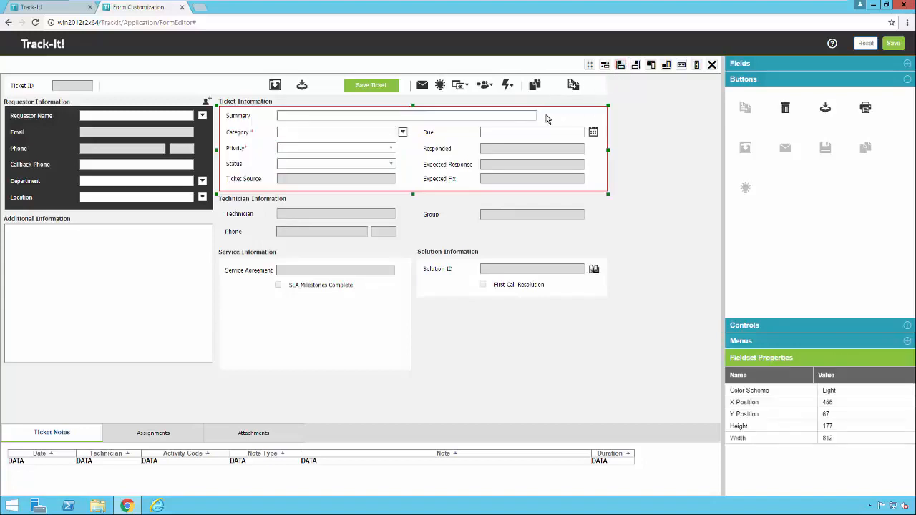
left_click(539, 116)
left_click_drag(539, 116, 586, 116)
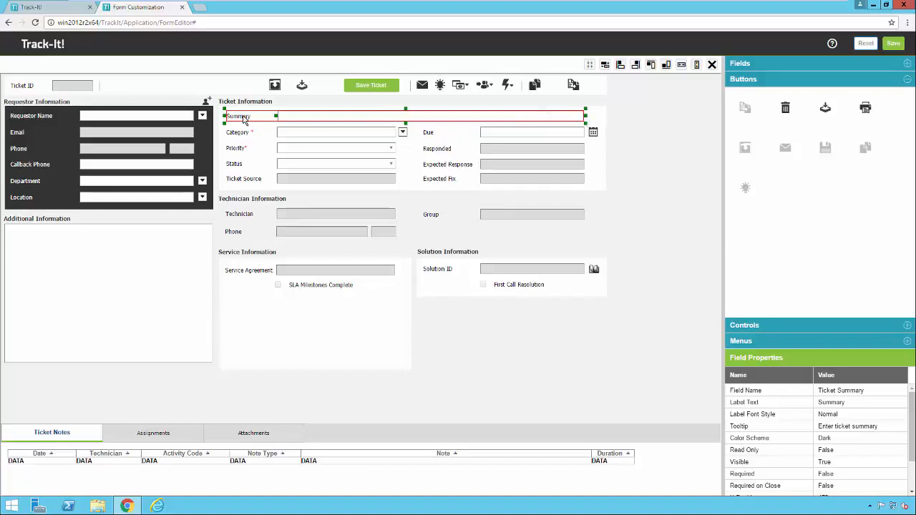
Set the Summary field's label text to Short Desc
left_click(834, 403)
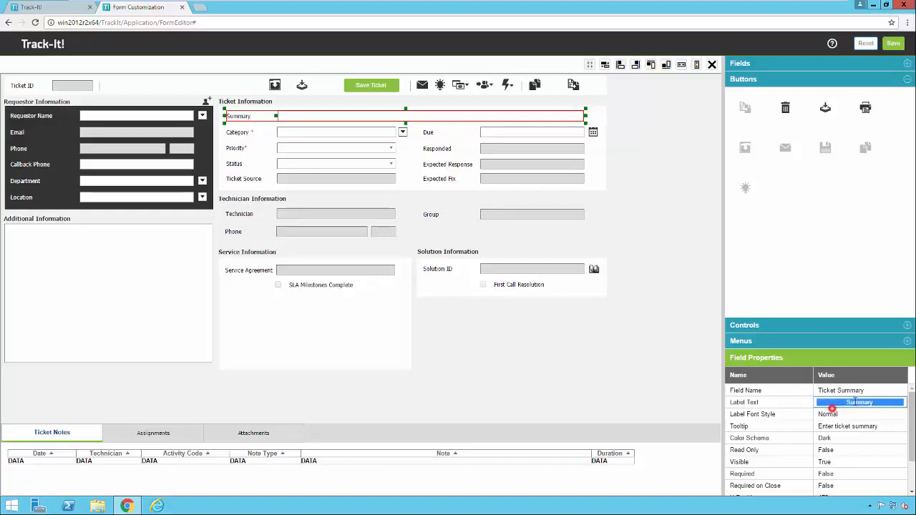
type("Short Desc")
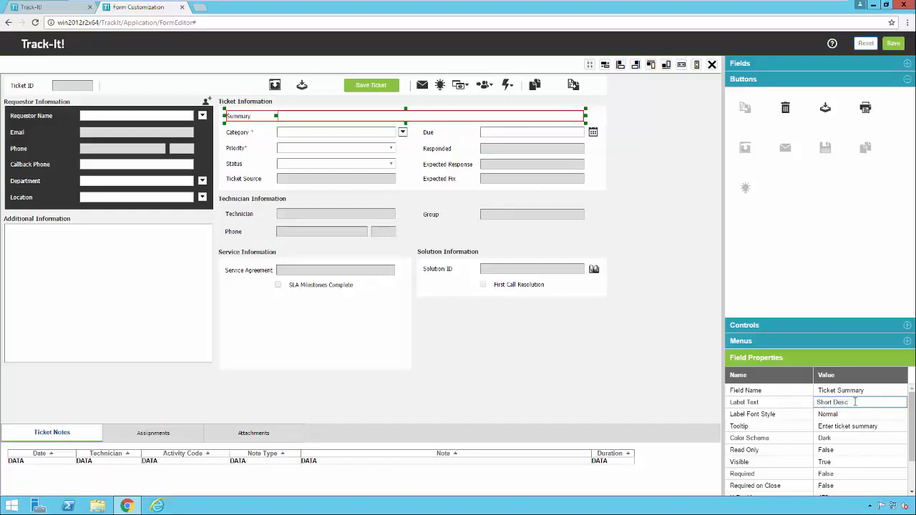
key("Tab")
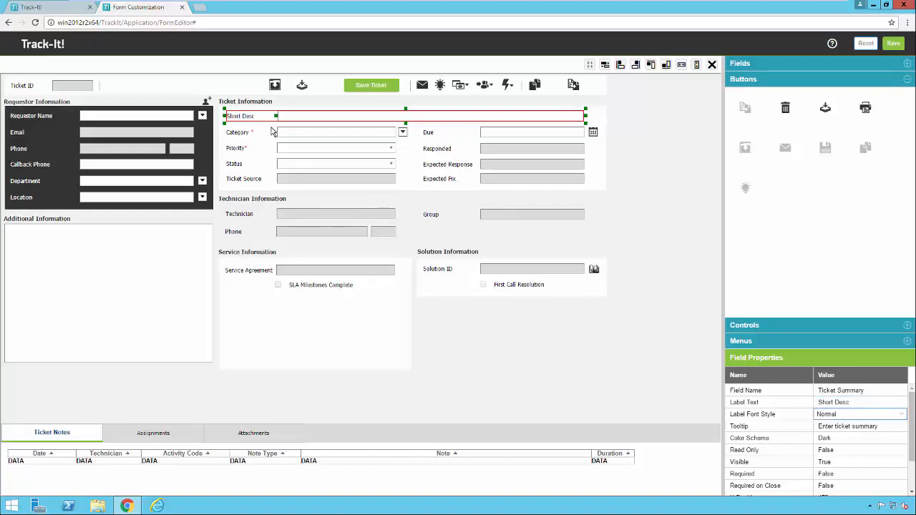
Shorten the Additional Information box to roughly a quarter of its height
left_click(210, 349)
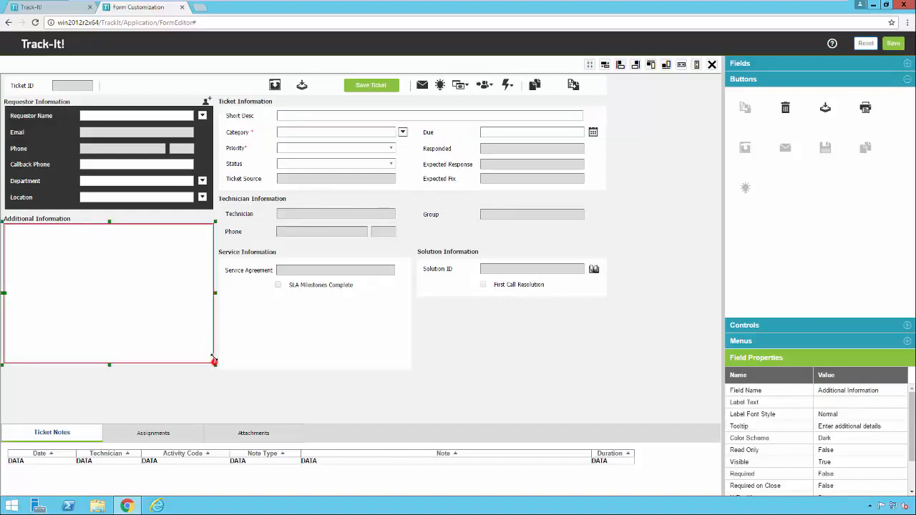
left_click_drag(215, 363, 214, 261)
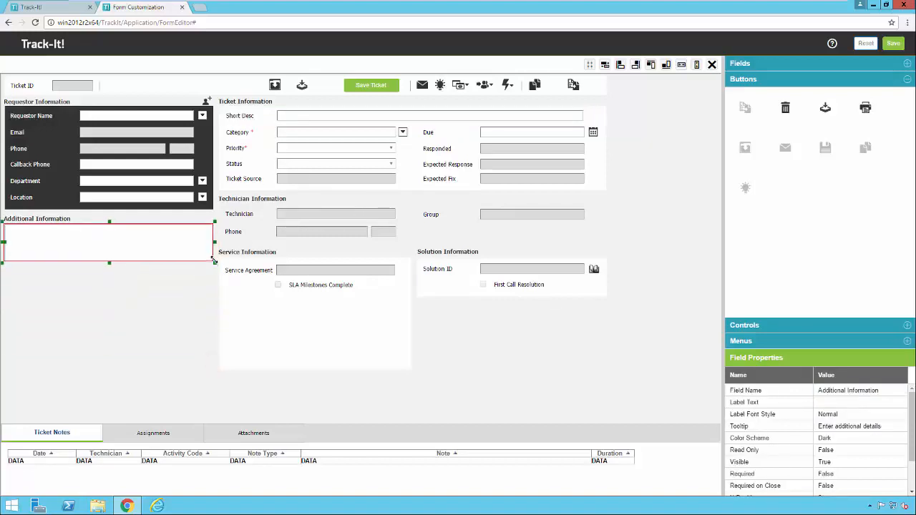
Shorten the Service Information box so it ends level with the Solution Information box
left_click(276, 334)
left_click_drag(316, 374, 316, 296)
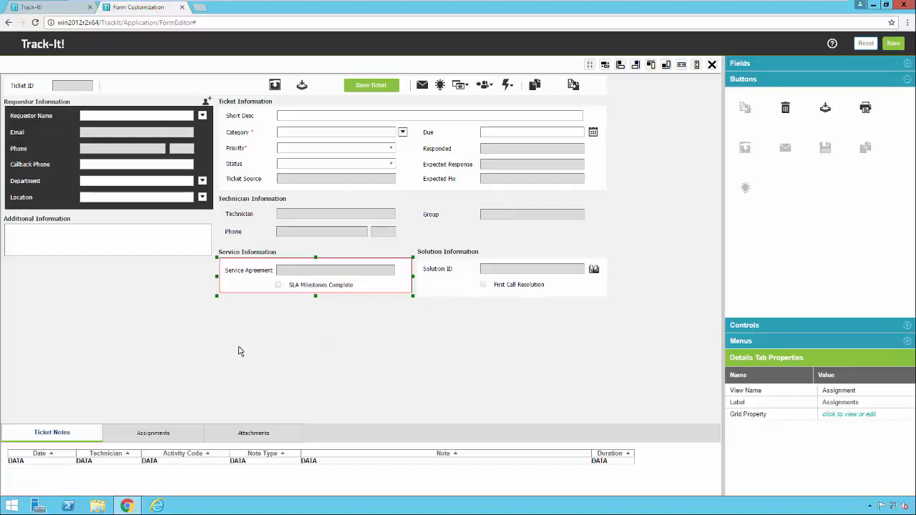
Change the label of the Ticket Notes details tab to Notes
left_click(61, 434)
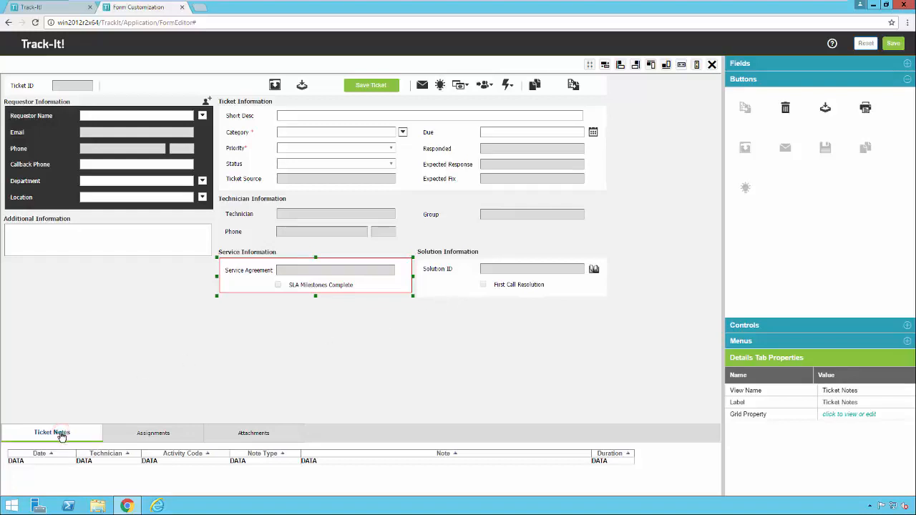
left_click(848, 403)
left_click(849, 405)
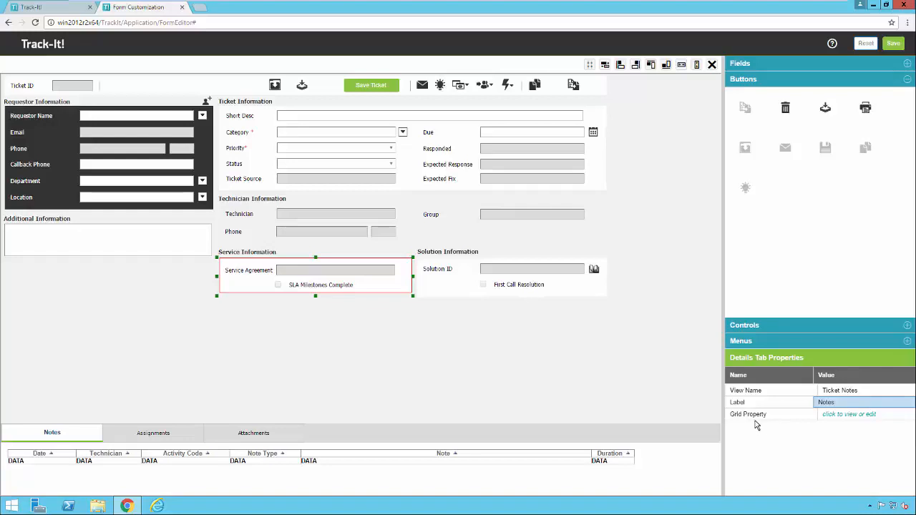
Set the Notes grid's first-column sort order to Ascending, add Last Modified to its displayed fields, and save the grid settings
left_click(836, 415)
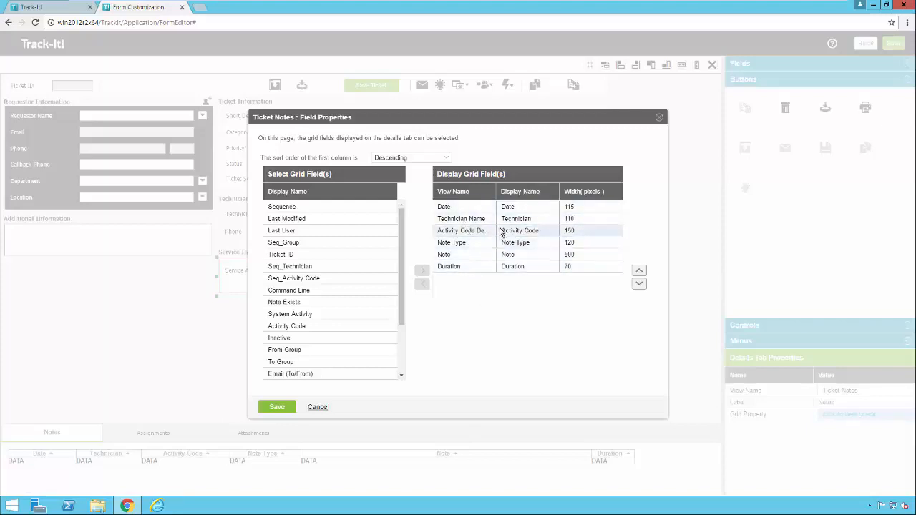
left_click(444, 158)
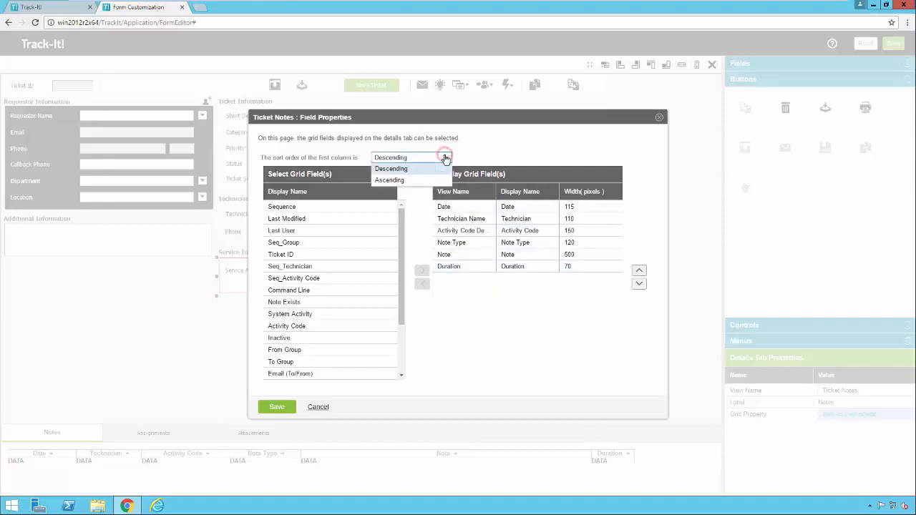
left_click(390, 179)
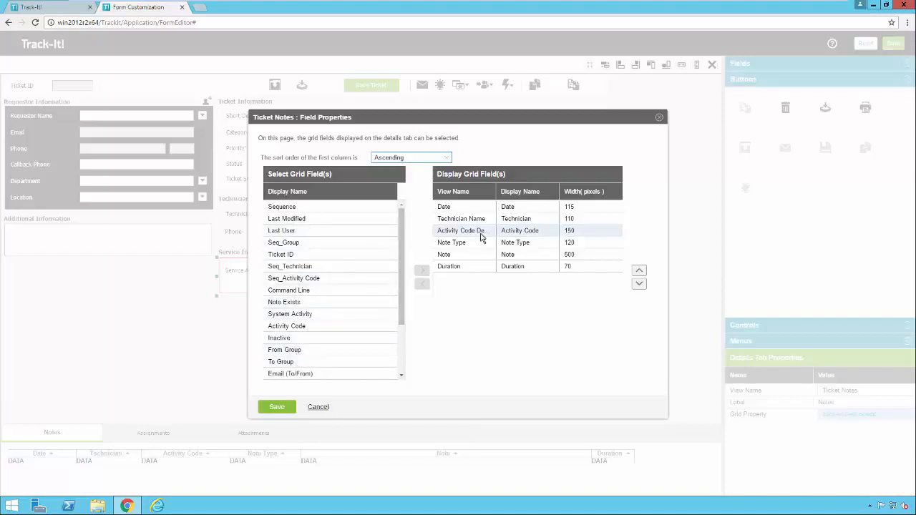
left_click(330, 220)
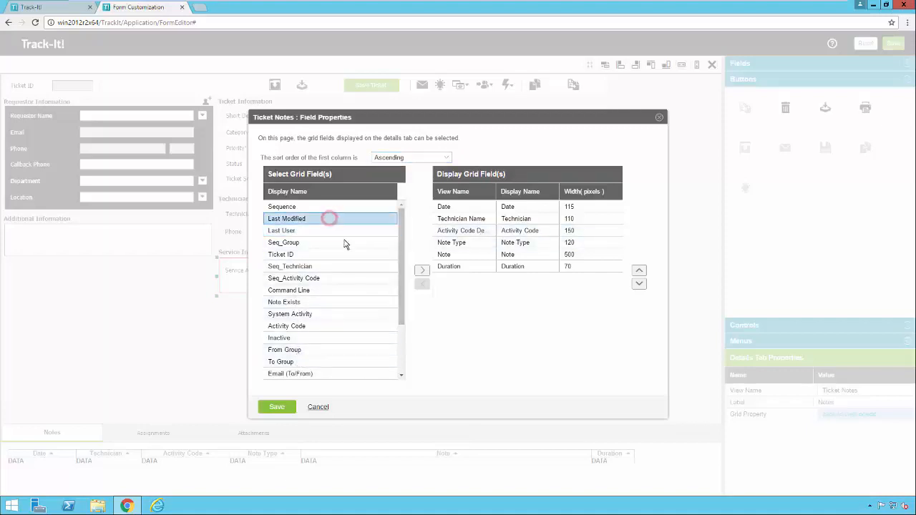
left_click(422, 270)
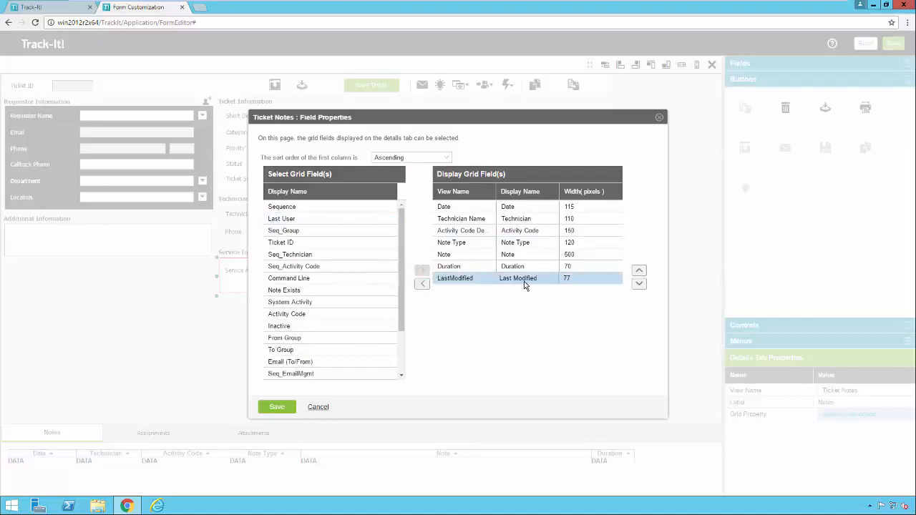
left_click(273, 407)
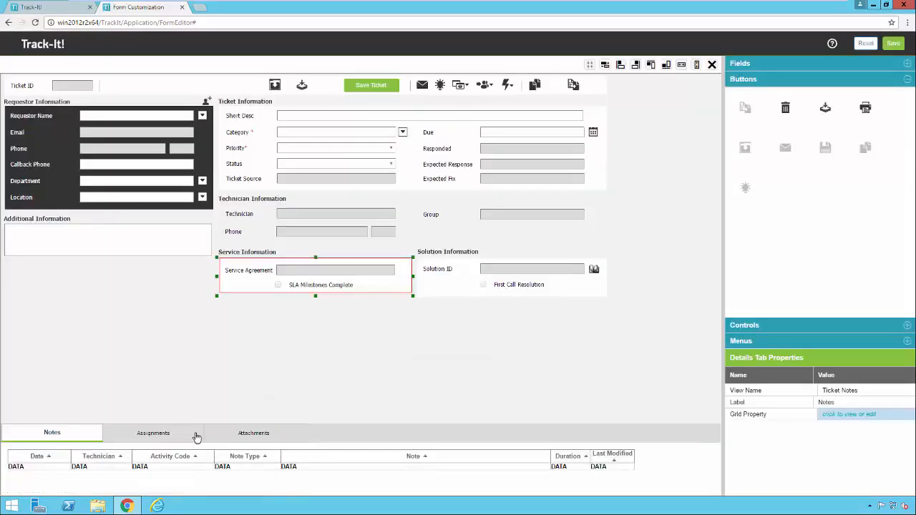
Review the Assignments and Attachments tab properties and the Attachments grid field settings without changing them
left_click(155, 434)
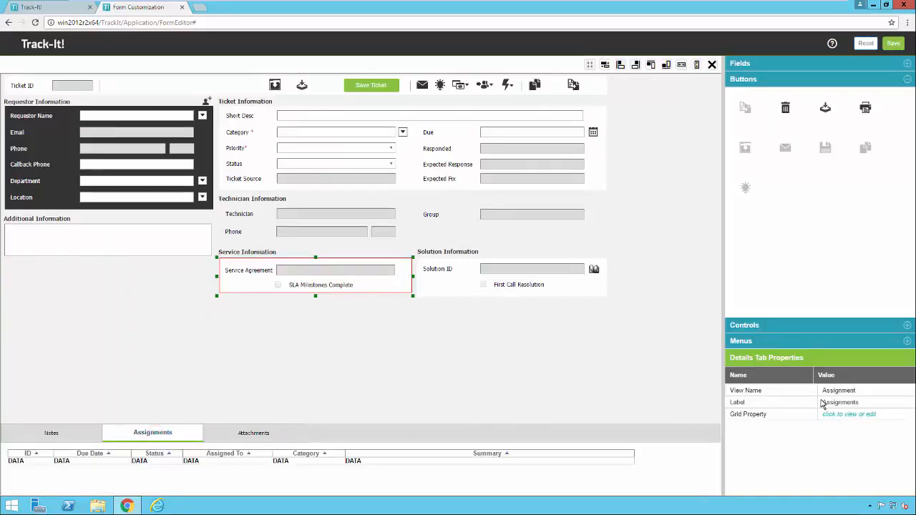
left_click(257, 434)
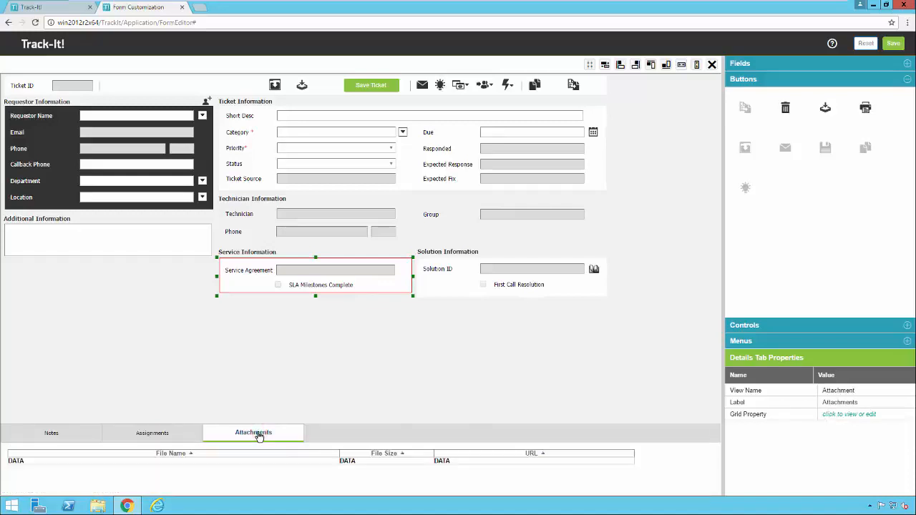
left_click(830, 416)
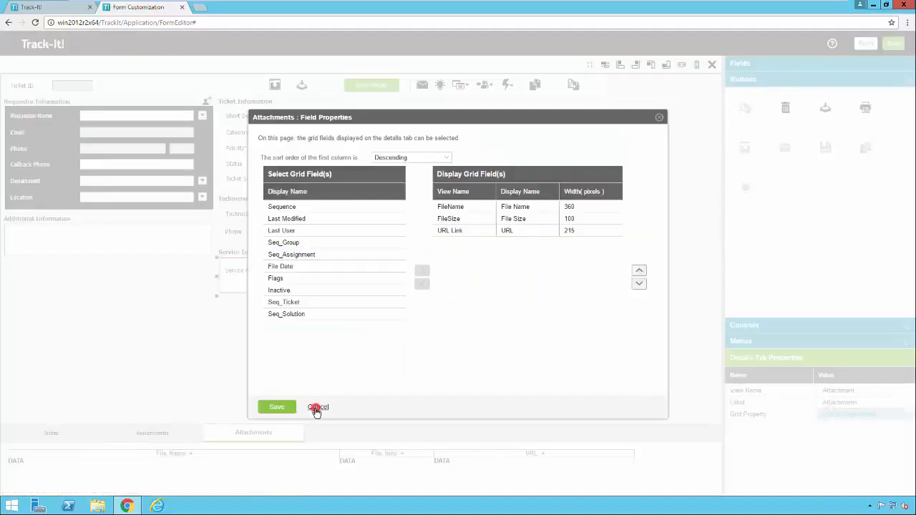
left_click(317, 408)
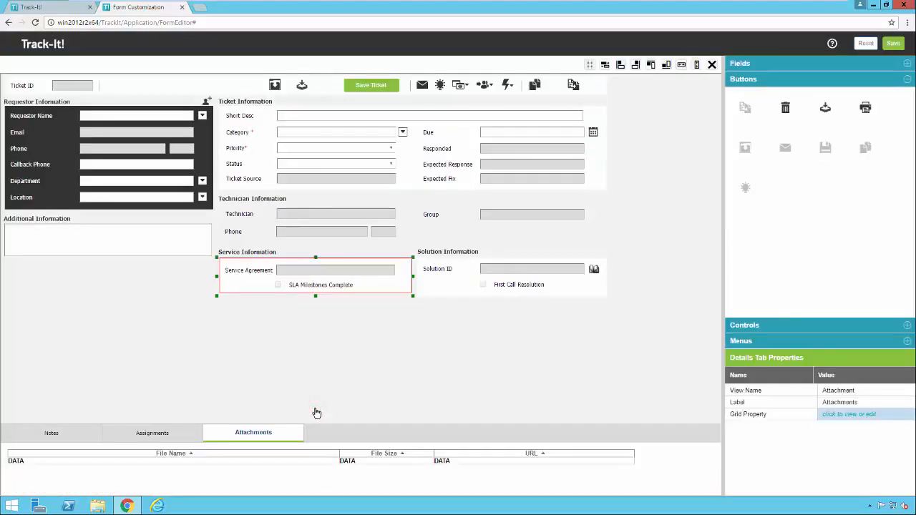
Add a horizontal line just below the Service and Solution Information boxes, spanning the form at a width of about 1256
left_click(908, 327)
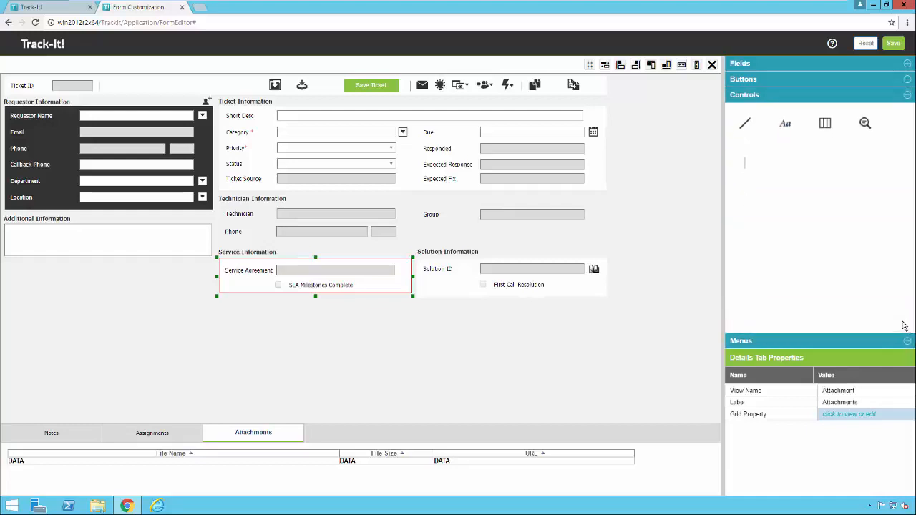
left_click(746, 124)
left_click_drag(752, 133, 681, 344)
left_click_drag(602, 346, 532, 311)
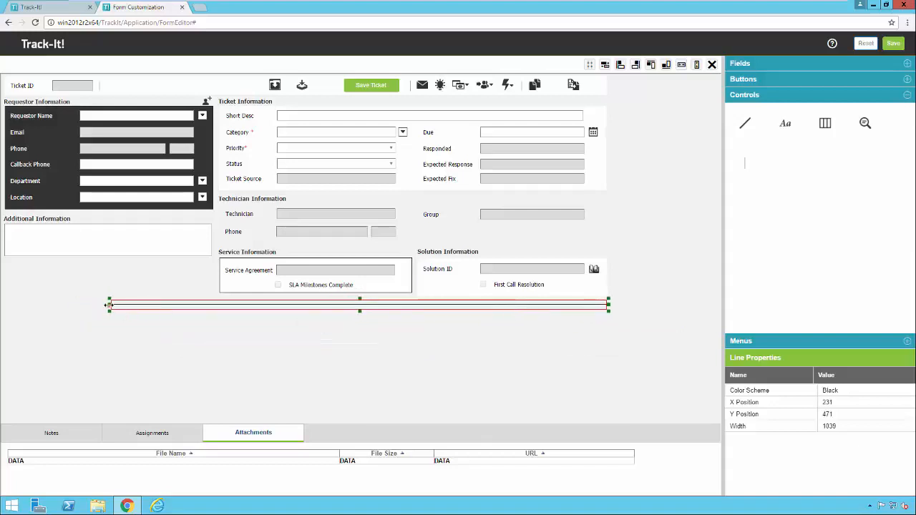
left_click_drag(109, 305, 6, 305)
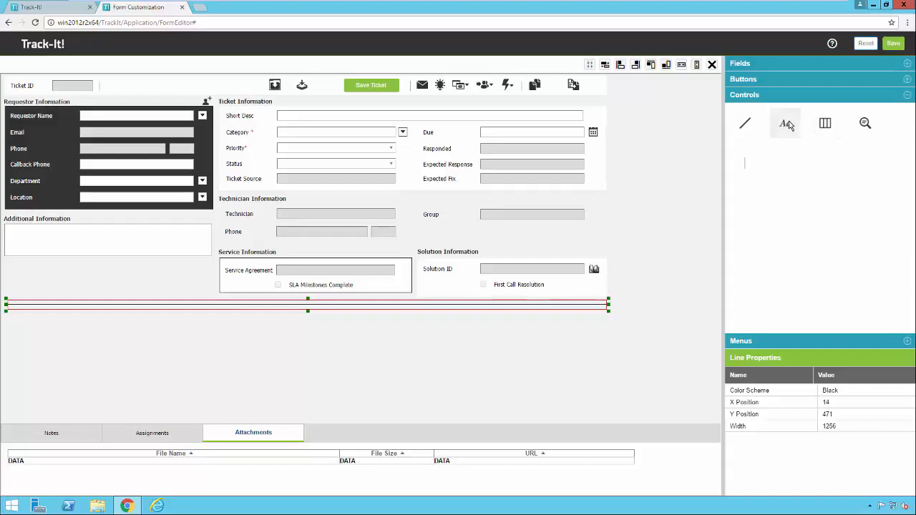
Place static text above the horizontal line's left end and a vertical separator about 418 high beside the form's right edge
left_click_drag(787, 125, 13, 295)
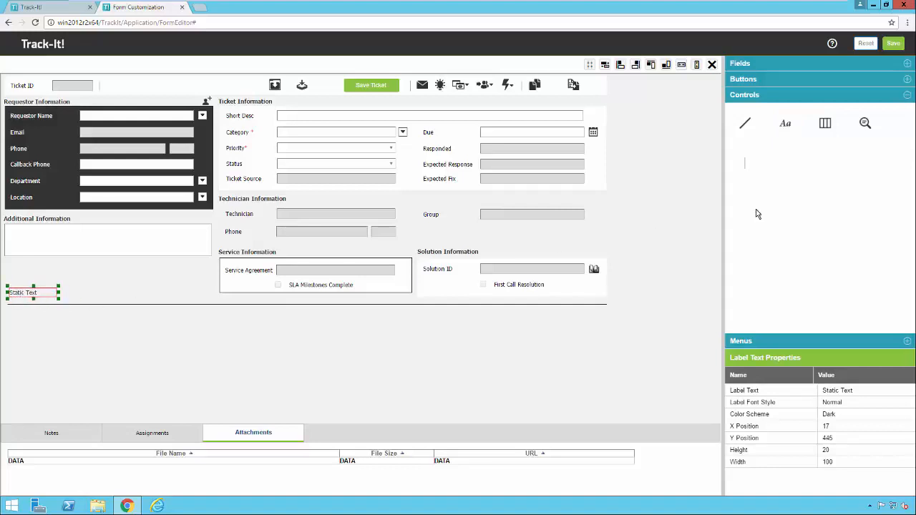
left_click(752, 170)
left_click_drag(748, 166, 617, 108)
left_click_drag(617, 228, 618, 311)
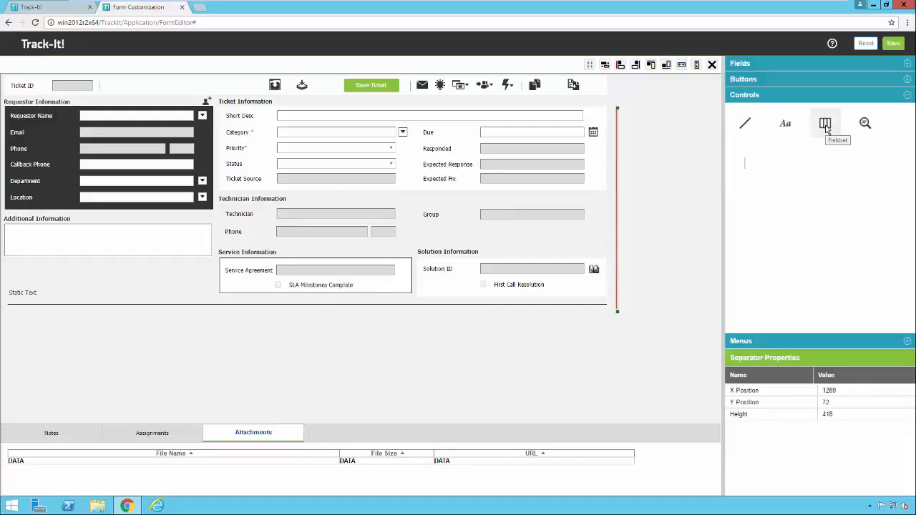
Add a fieldset below the horizontal line and resize it to about 1149 wide and 81 high
left_click_drag(826, 127, 70, 282)
left_click_drag(63, 322, 30, 322)
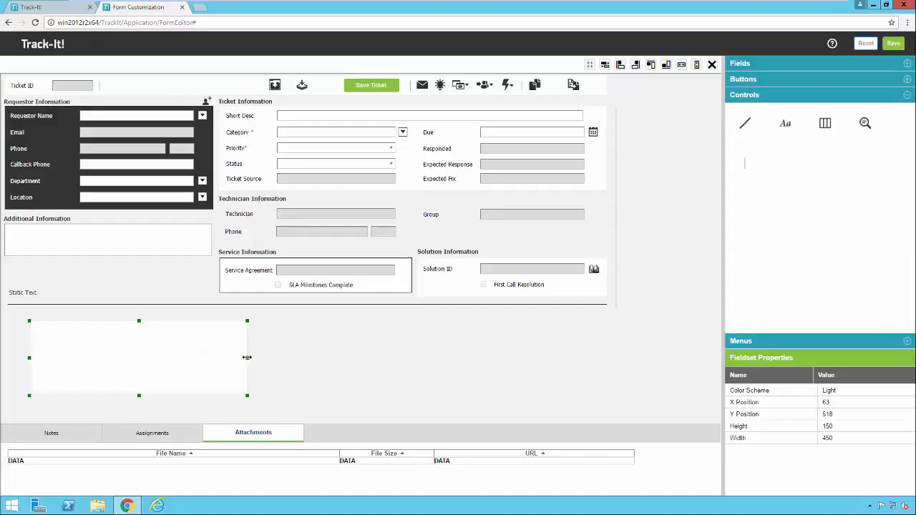
left_click_drag(246, 358, 586, 358)
left_click(435, 358)
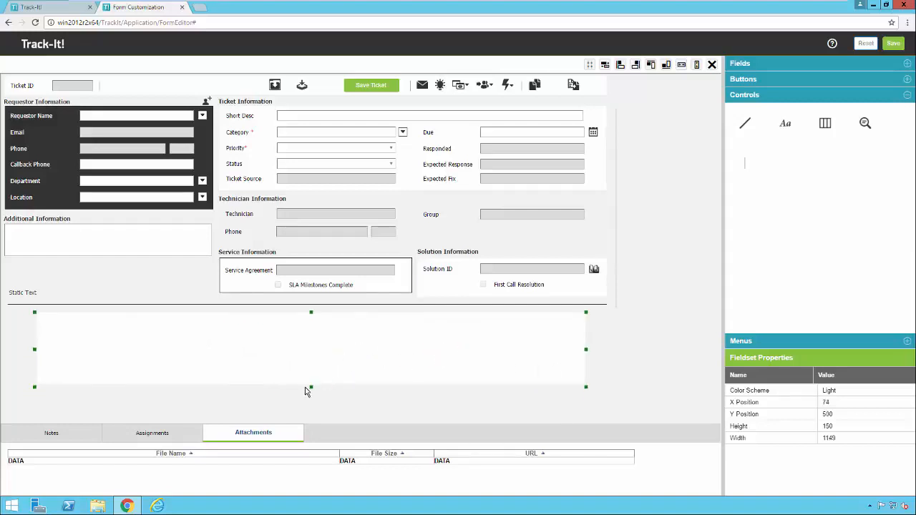
left_click_drag(312, 390, 309, 354)
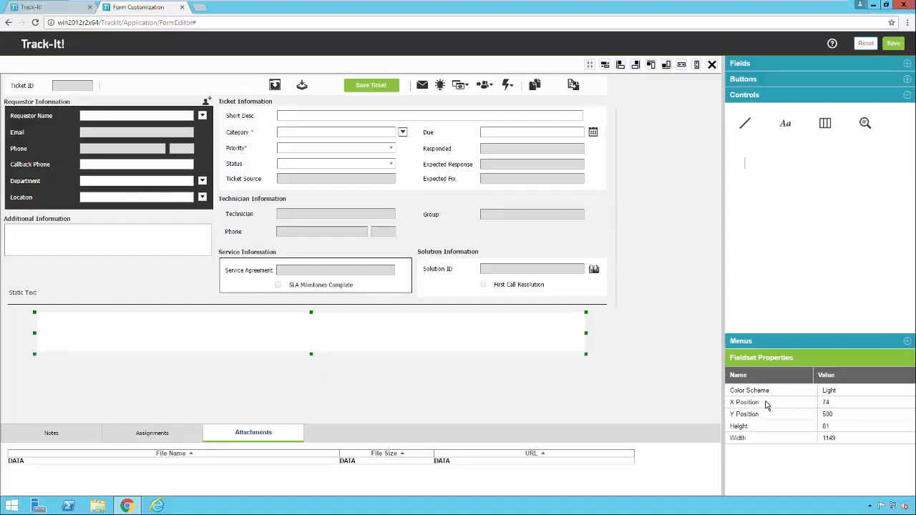
Set the fieldset's color scheme to Dark, then delete the fieldset from the form
left_click(830, 391)
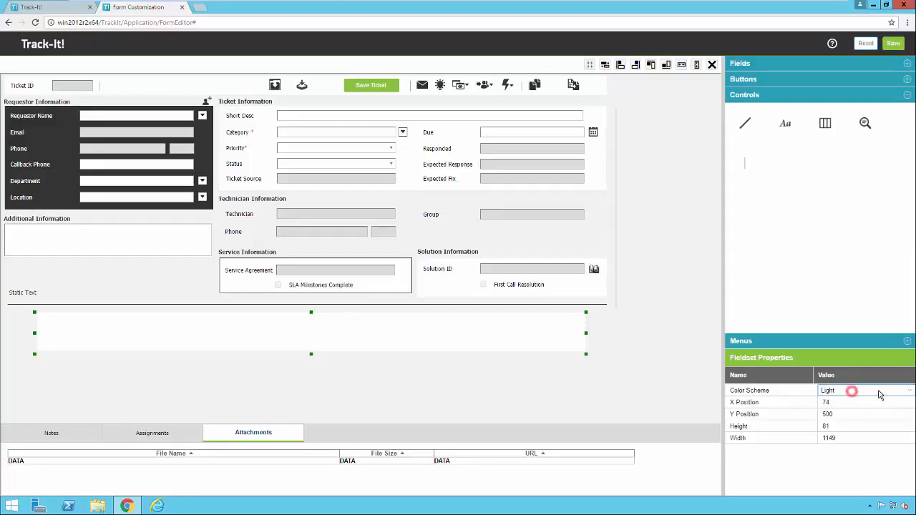
left_click(906, 392)
left_click(834, 416)
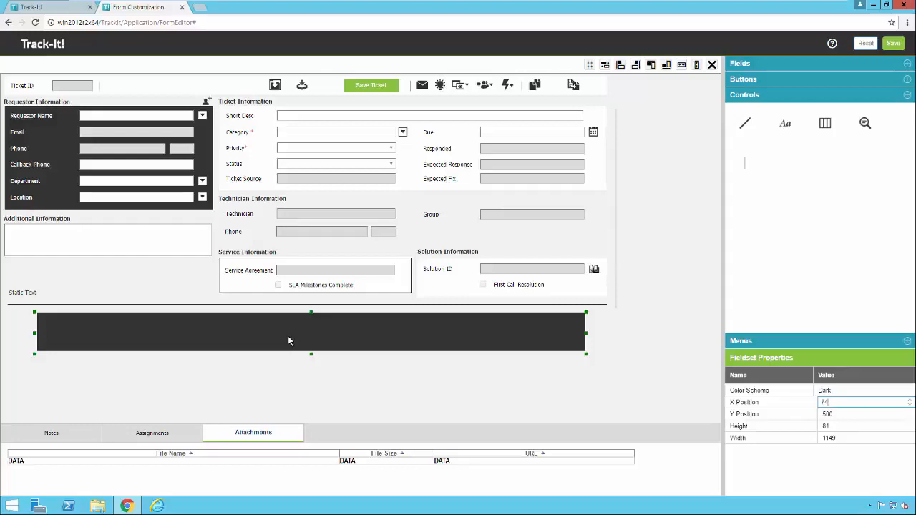
left_click(712, 64)
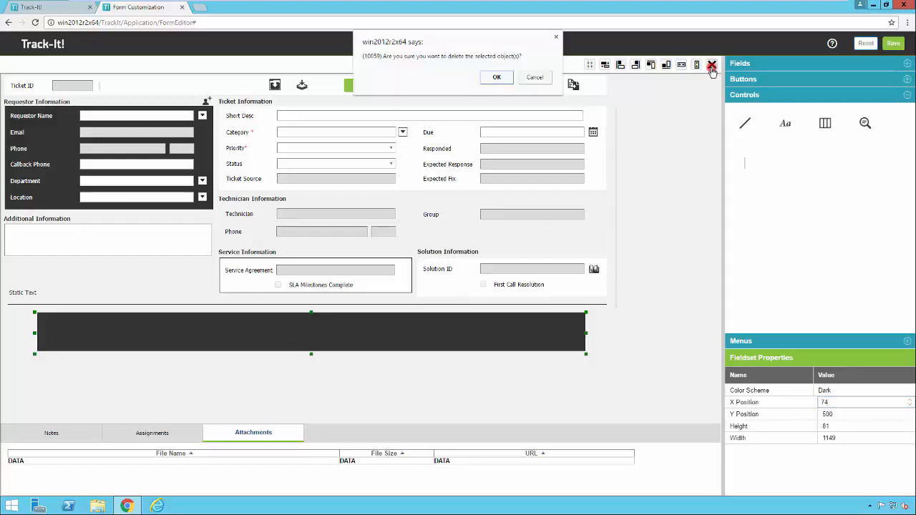
left_click(496, 77)
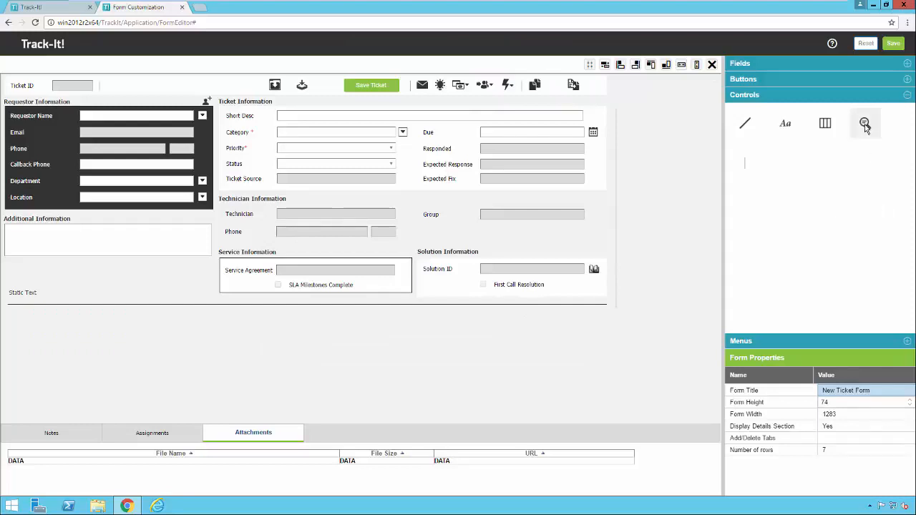
Add the Load Record by Sequence # search control and position it beside the Ticket ID field in the form header
left_click_drag(864, 126, 81, 299)
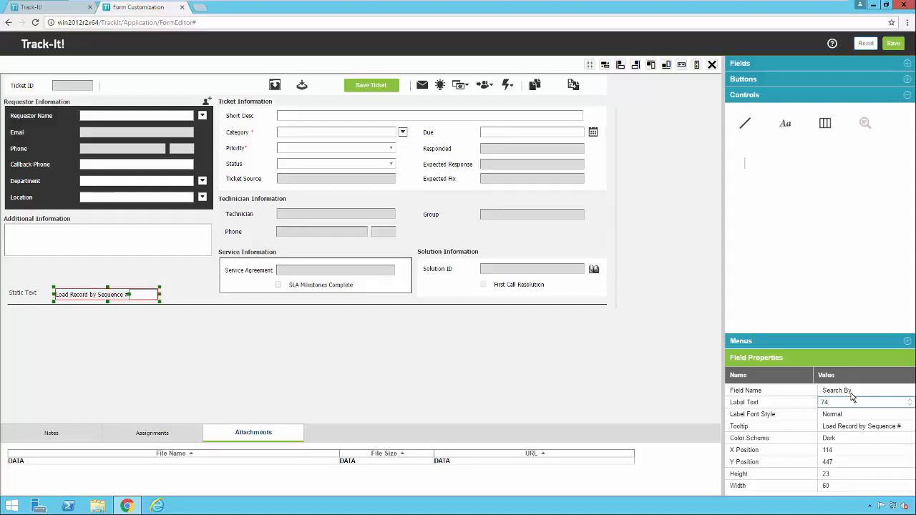
left_click_drag(106, 297, 161, 90)
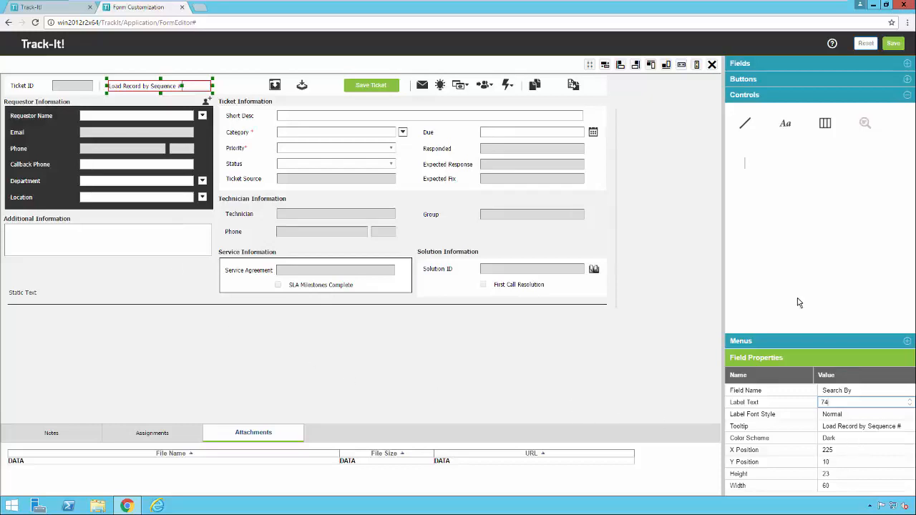
Delete the Actions menu from the form header and add it back in its place after the Assign to menu
left_click(906, 343)
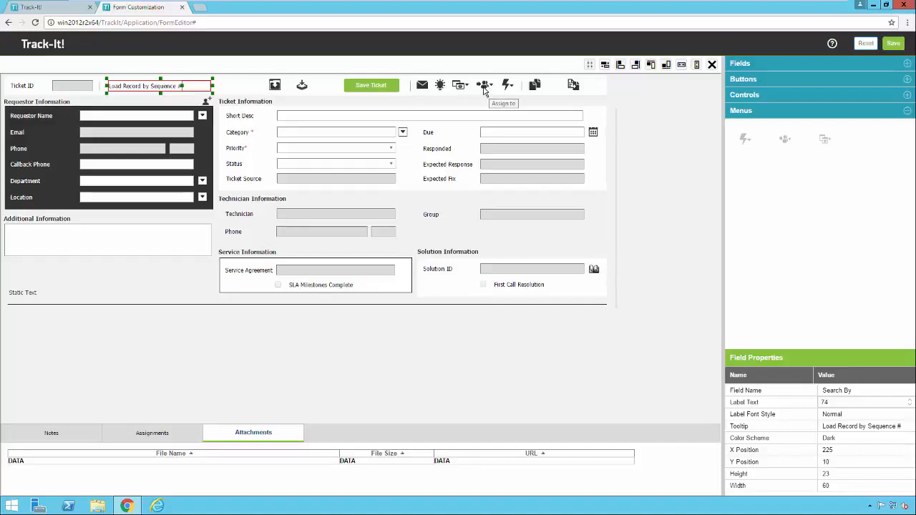
left_click(508, 85)
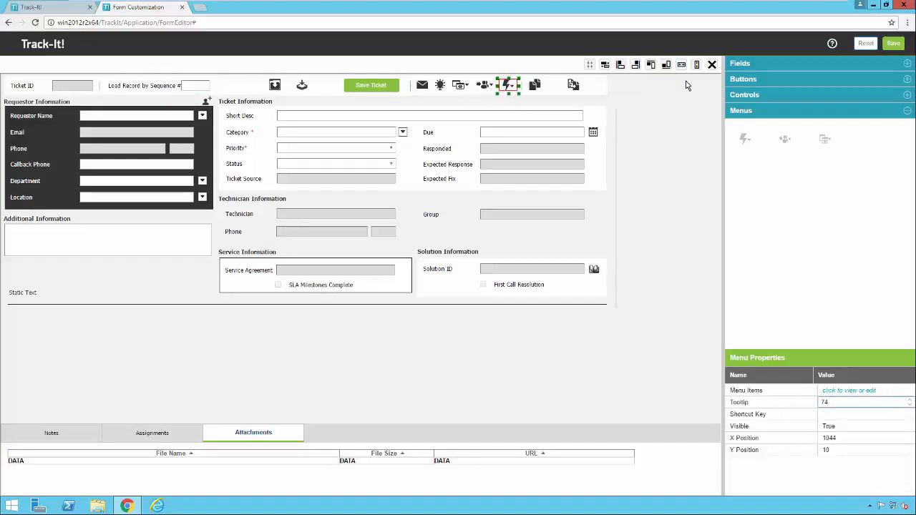
left_click(711, 65)
left_click(496, 77)
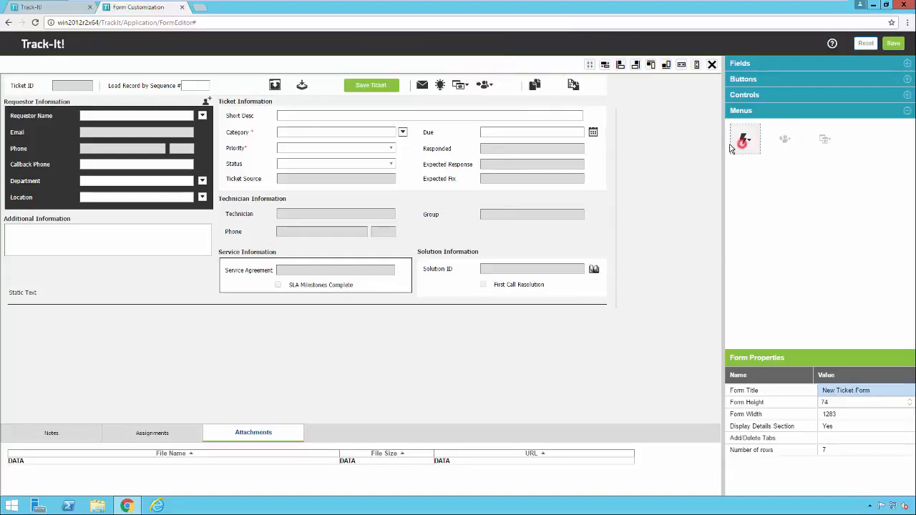
left_click_drag(743, 144, 507, 88)
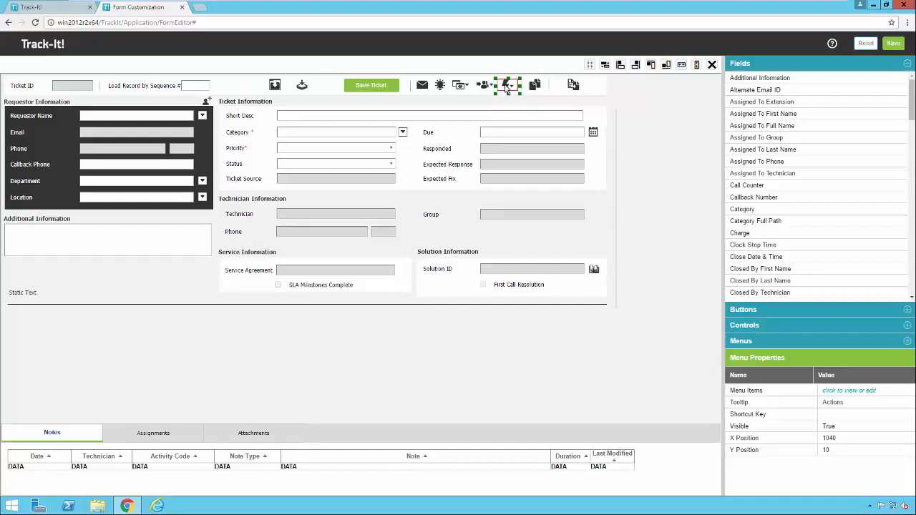
Make all six Actions menu items visible, from Close Ticket through Stop Clock, and save the menu items and the form
left_click(836, 391)
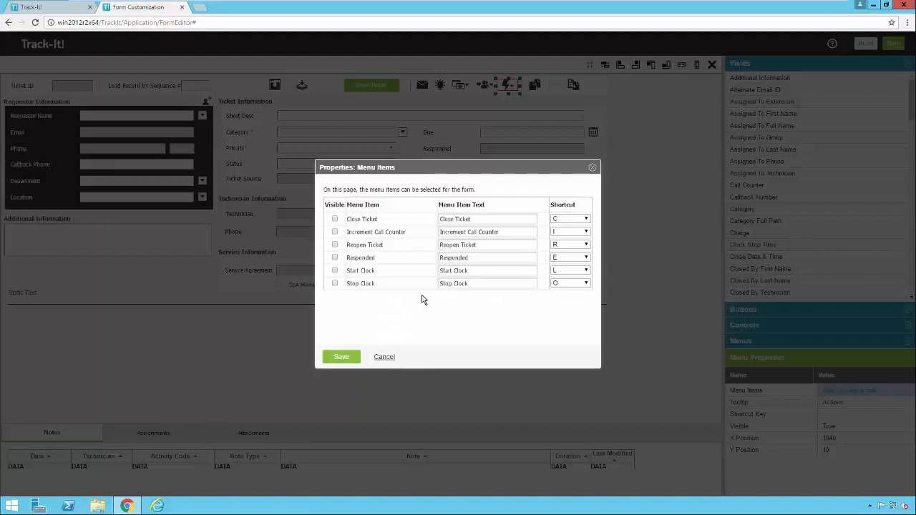
left_click(335, 219)
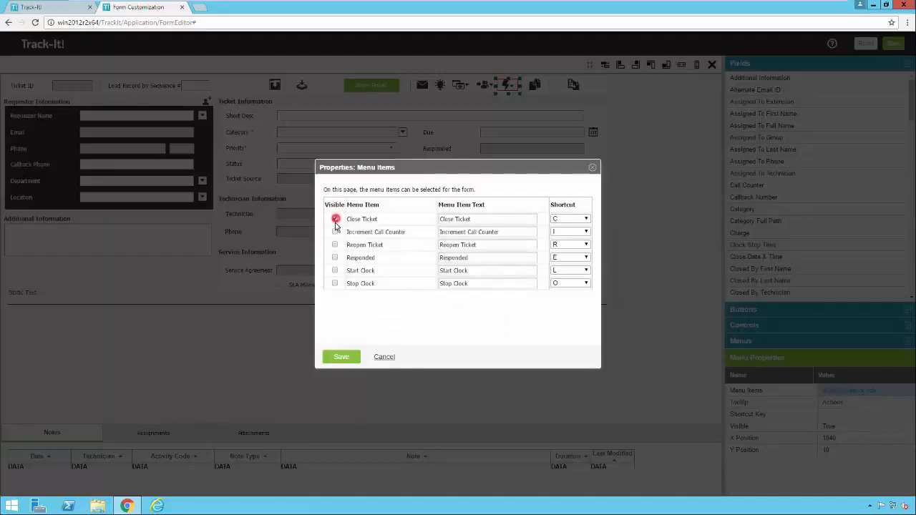
left_click(334, 232)
left_click(334, 245)
left_click(334, 258)
left_click(334, 270)
left_click(334, 283)
left_click(343, 356)
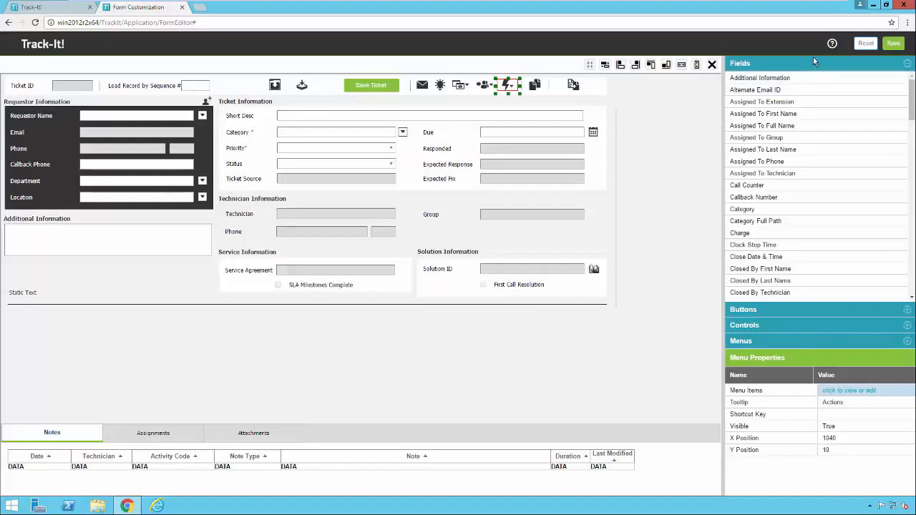
left_click(893, 45)
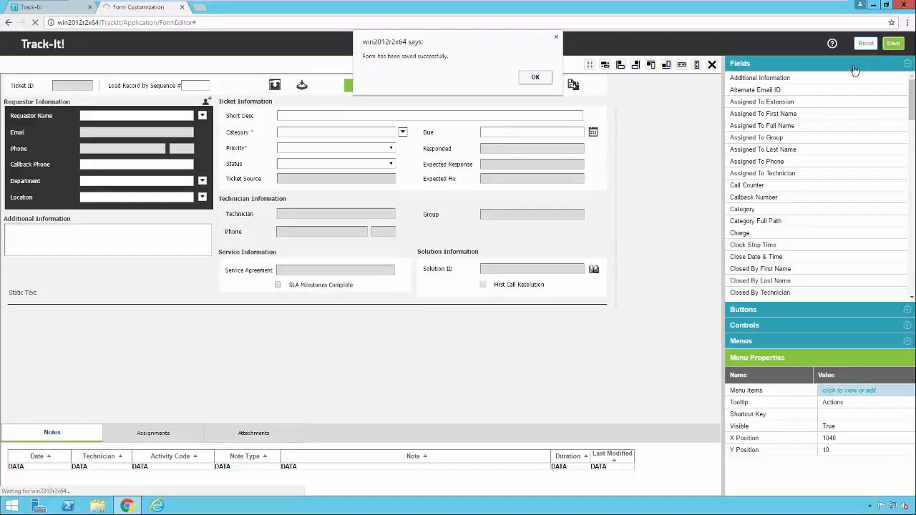
Close the form editor after saving and open the Assign Forms to Groups settings of Form Customization
left_click(536, 79)
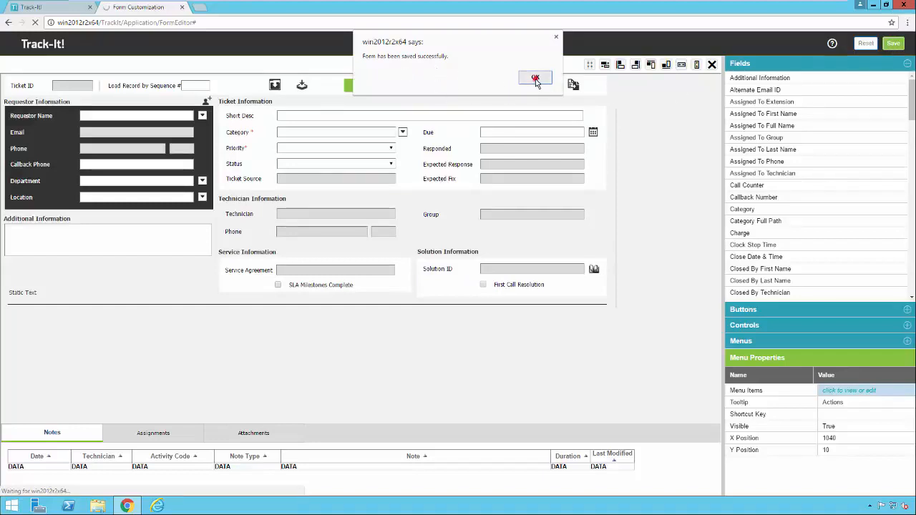
left_click(182, 8)
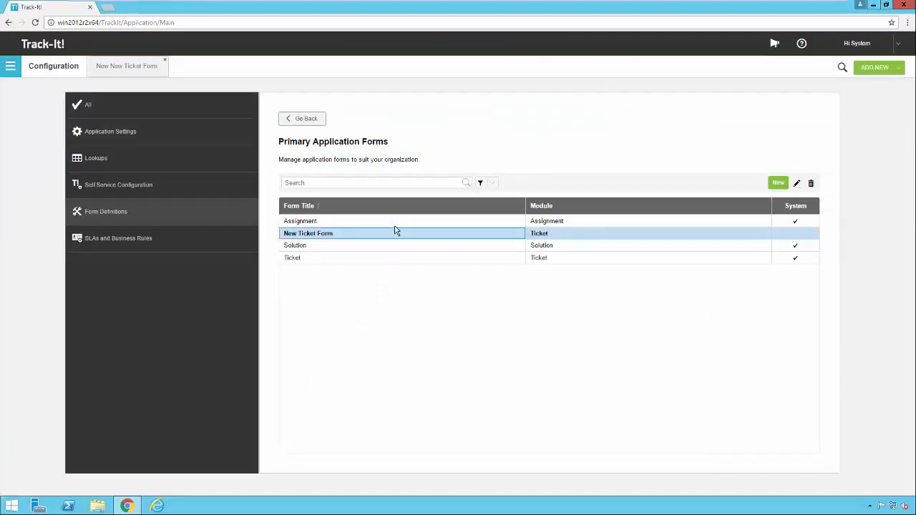
left_click(321, 122)
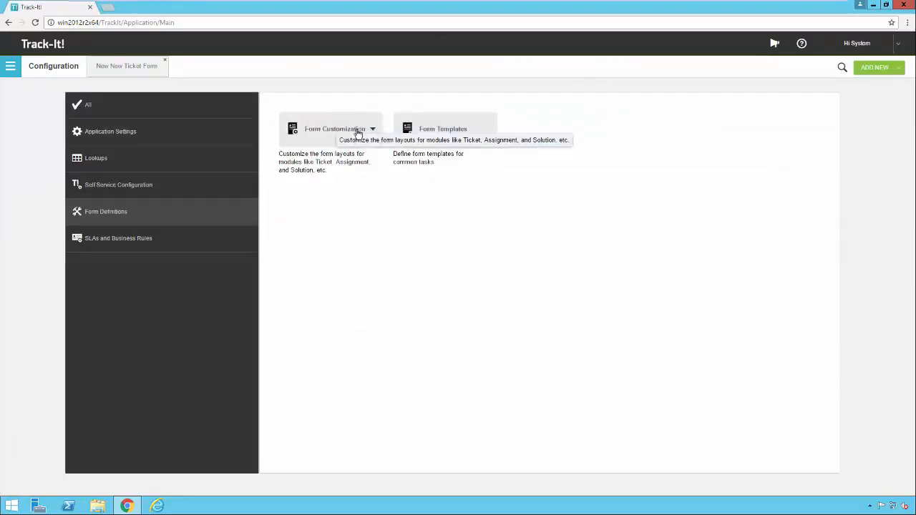
left_click(358, 129)
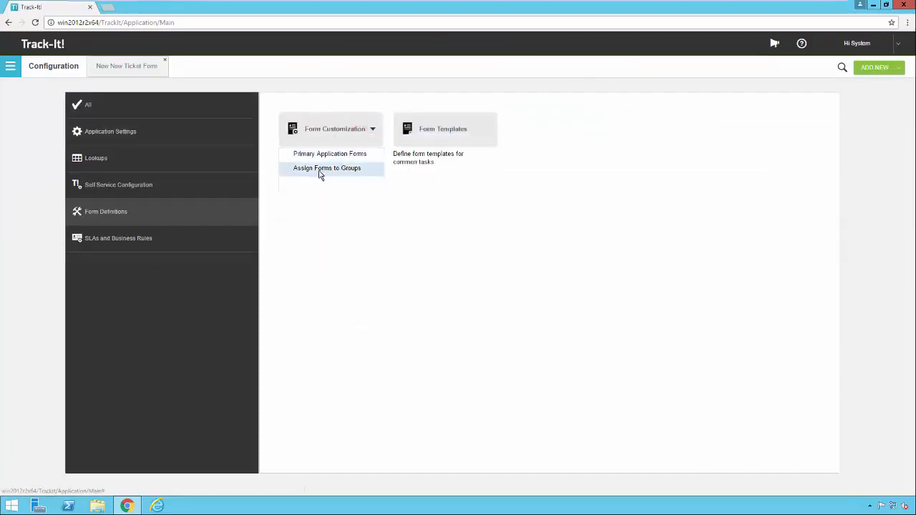
left_click(318, 170)
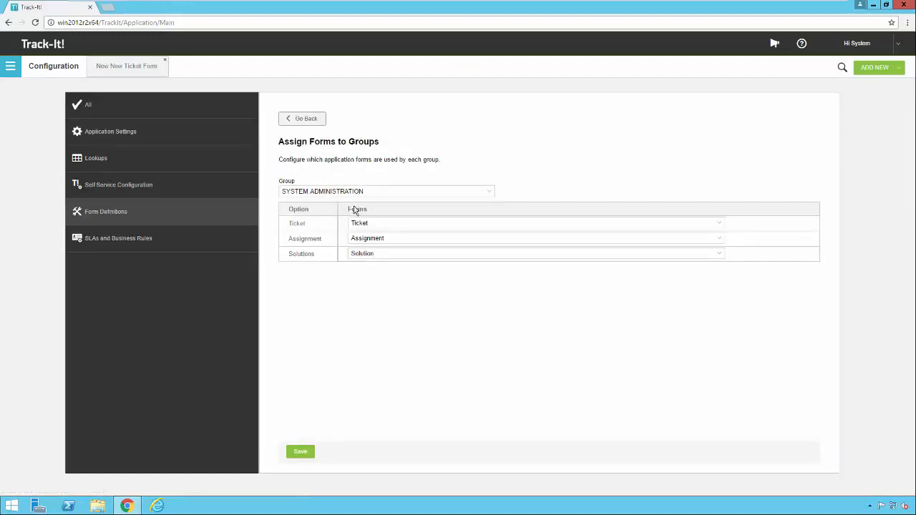
Assign New Ticket Form as the Ticket form for the SYSTEM ADMINISTRATION group and save the assignment
left_click(719, 223)
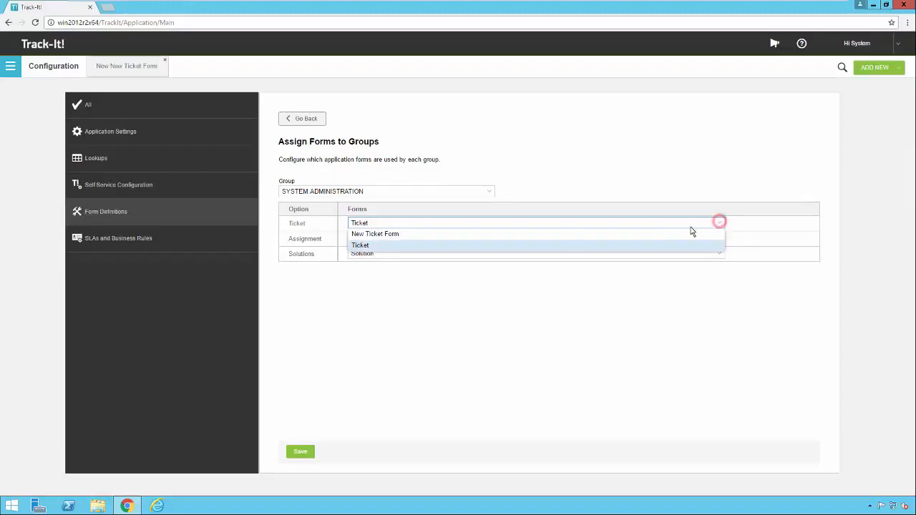
left_click(402, 235)
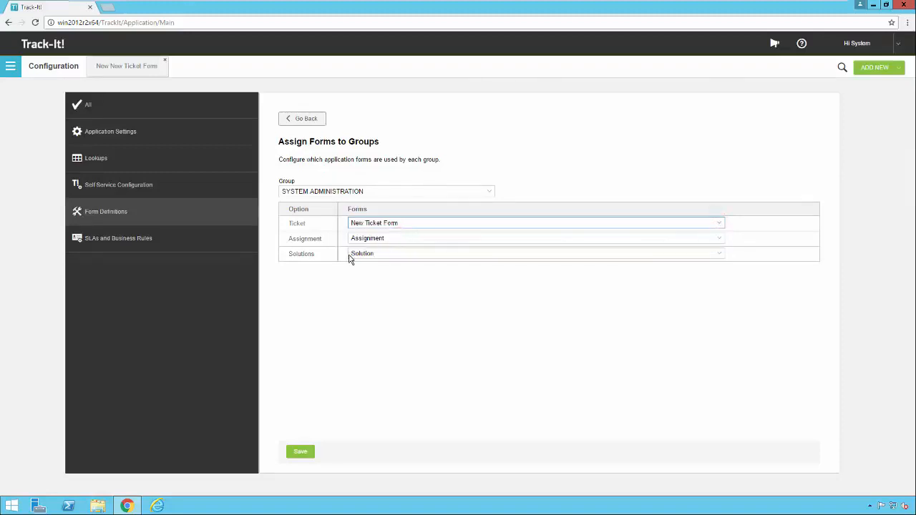
left_click(299, 453)
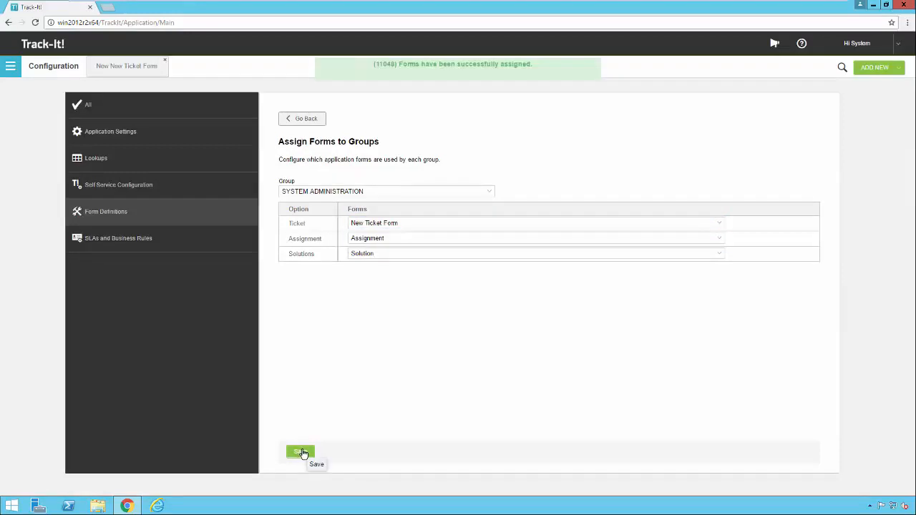
Log out and log back in with the same account under the SYSTEM ADMINISTRATION group
left_click(888, 44)
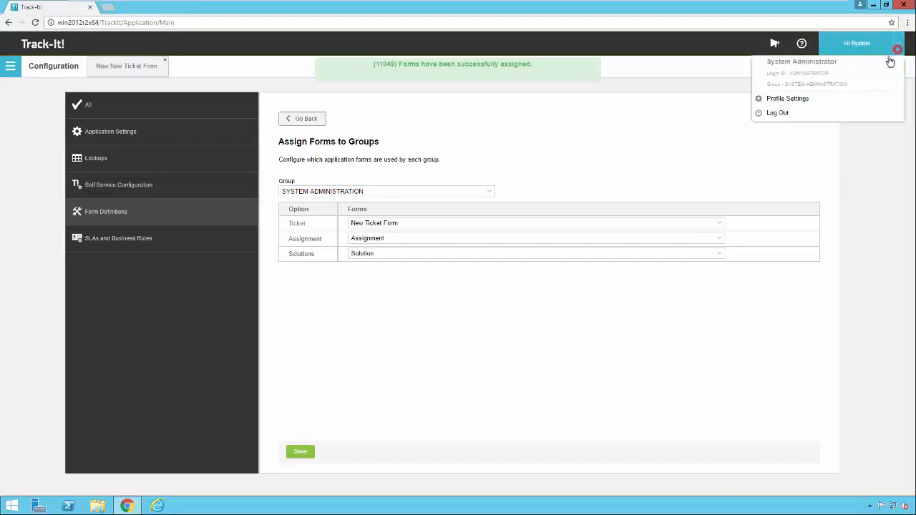
left_click(778, 112)
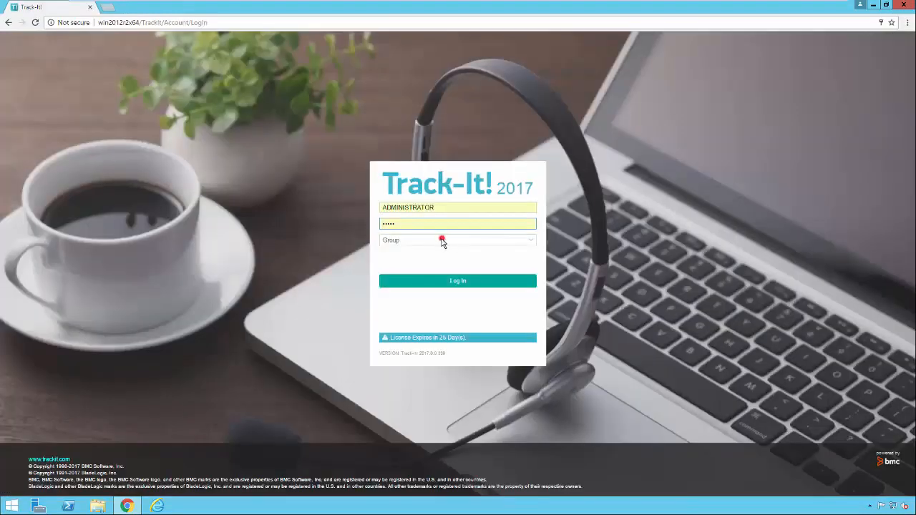
left_click(441, 240)
left_click(430, 253)
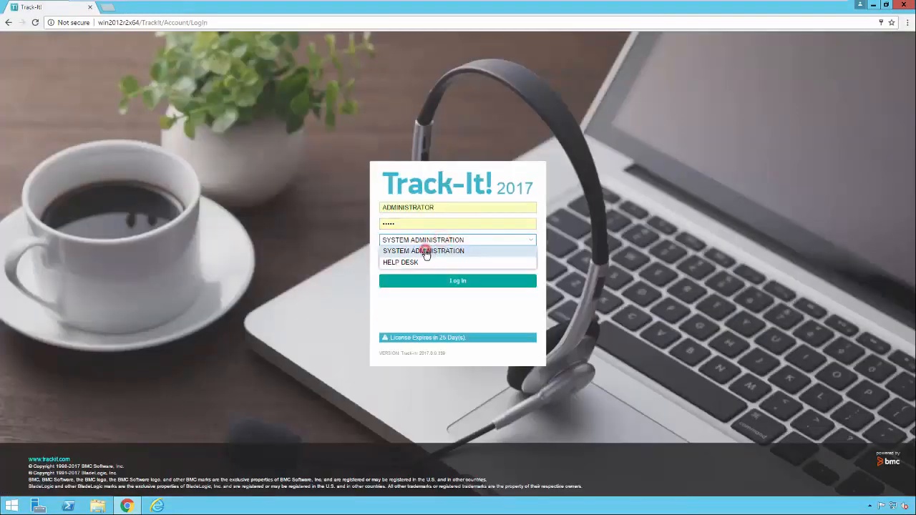
left_click(457, 283)
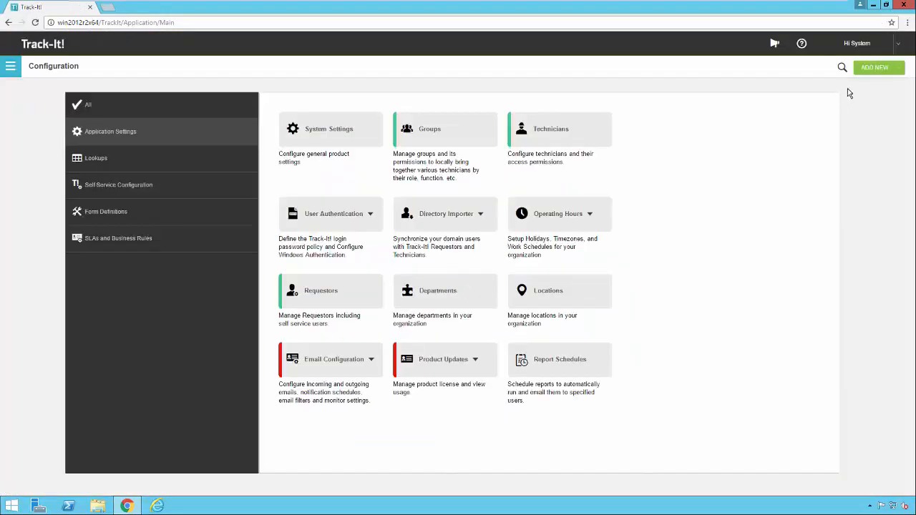
Start adding a new record in its own tab
left_click(897, 68)
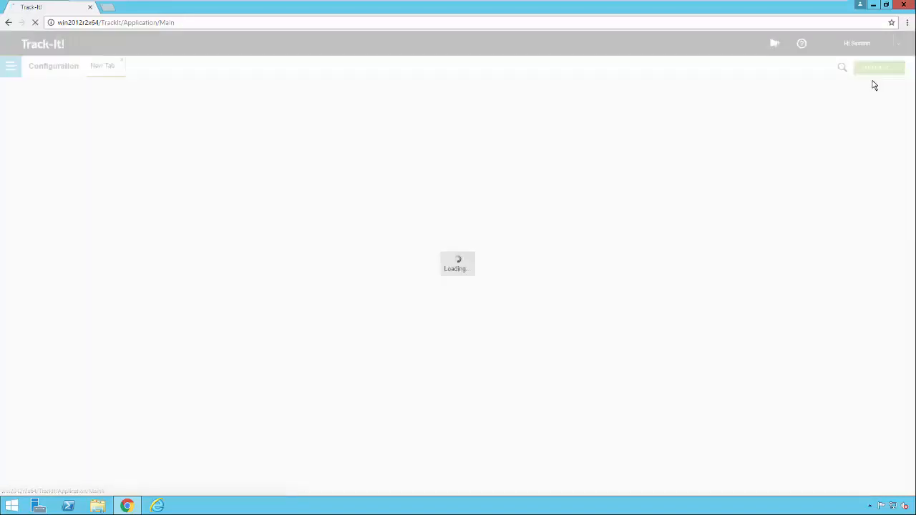